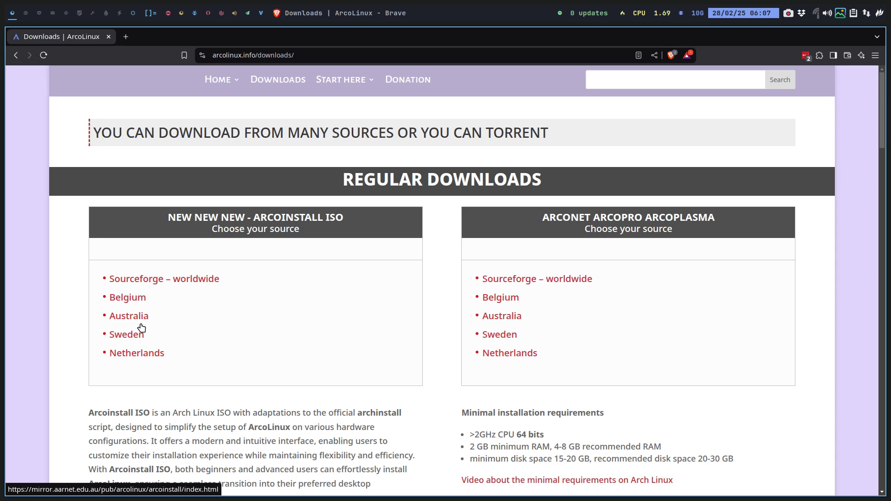
Step: Open the Netherlands mirror's Arcoinstall ISO directory listing from the ArcoLinux downloads page
{"action": "left_click", "coordinate": [139, 353]}
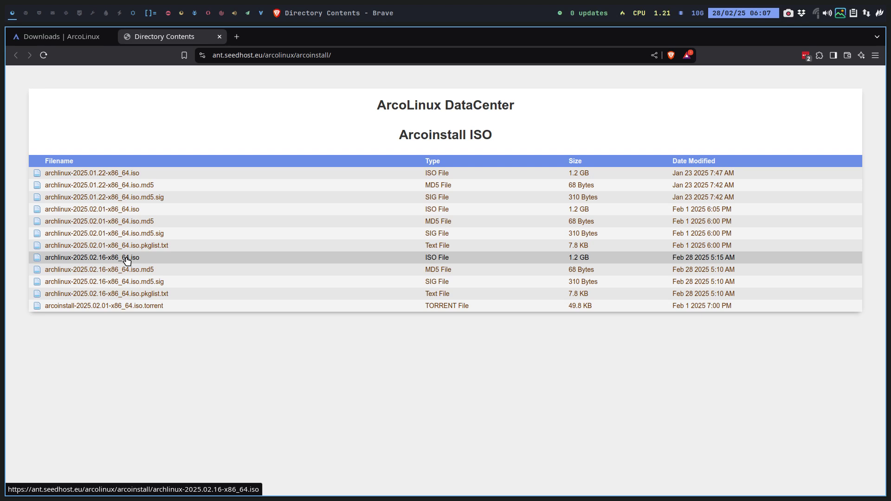
Step: In a new Brave tab, search DuckDuckGo for 'arcoinstall info', correcting typos along the way
{"action": "left_click", "coordinate": [236, 37]}
{"action": "type", "text": "ar"}
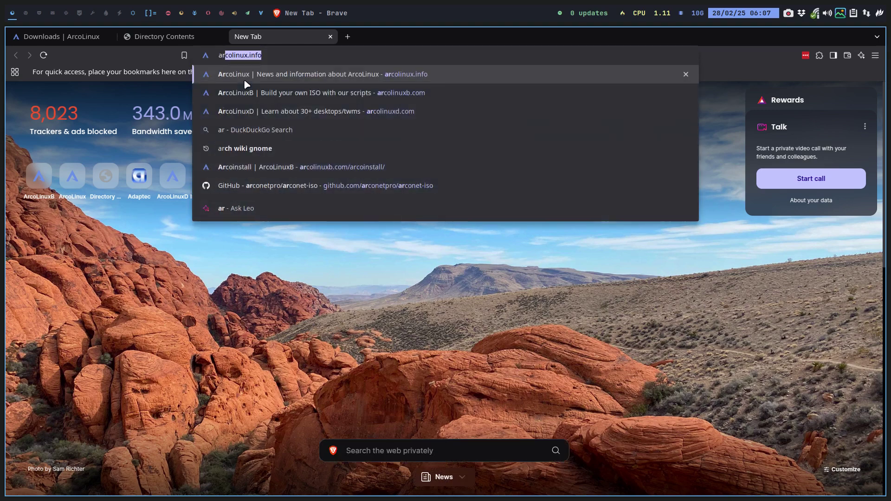
{"action": "type", "text": "ch"}
{"action": "key", "text": "BackSpace"}
{"action": "type", "text": "o"}
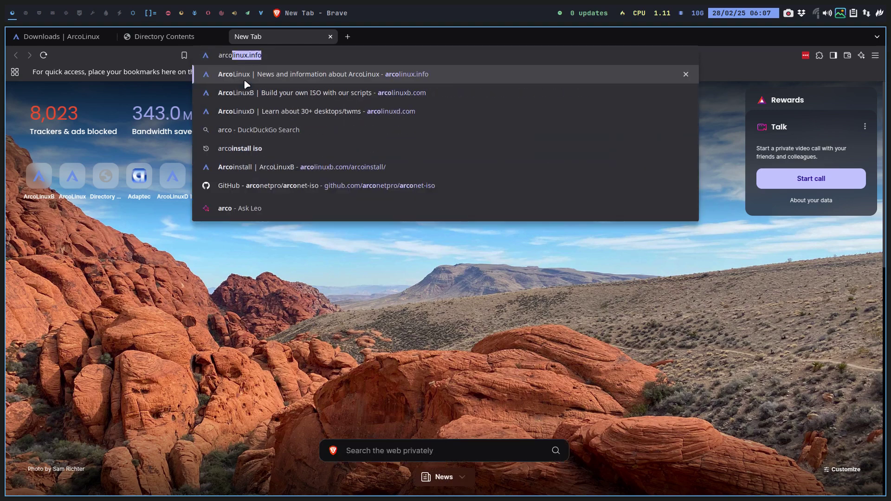
{"action": "type", "text": "install"}
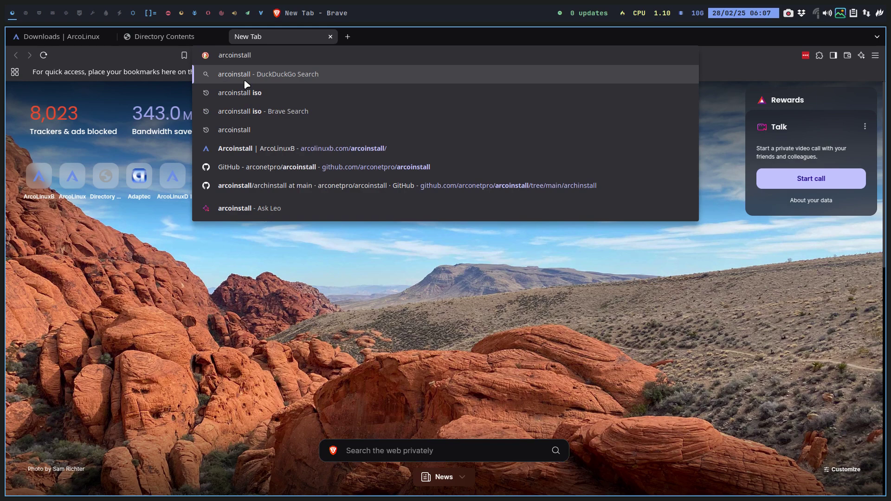
{"action": "key", "text": "BackSpace"}
{"action": "key", "text": "BackSpace"}
{"action": "key", "text": "BackSpace"}
{"action": "key", "text": "BackSpace"}
{"action": "key", "text": "BackSpace"}
{"action": "key", "text": "BackSpace"}
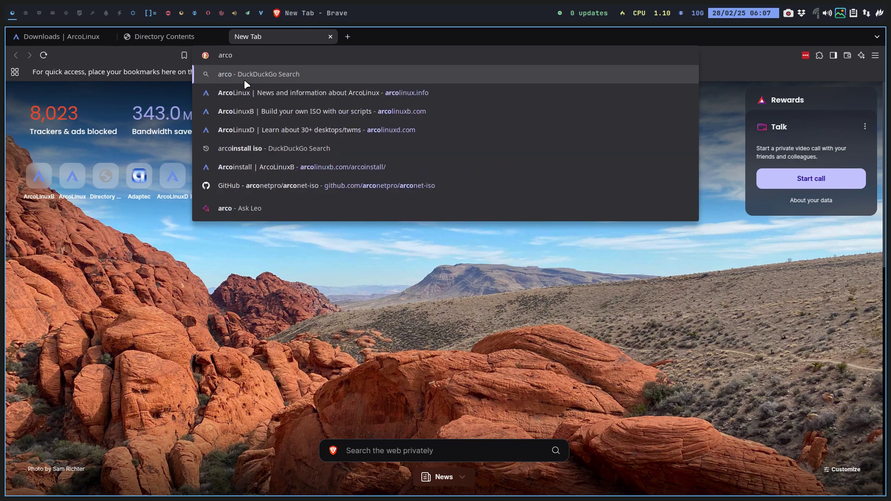
{"action": "type", "text": "stal"}
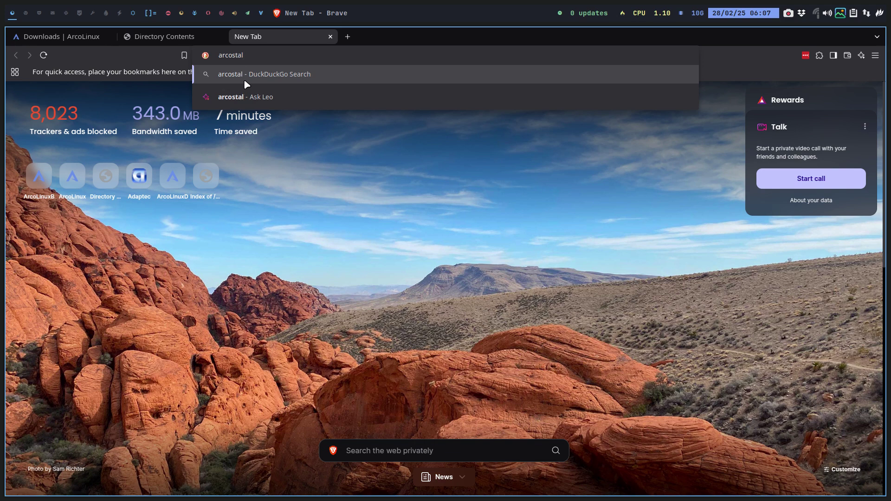
{"action": "key", "text": "BackSpace"}
{"action": "key", "text": "BackSpace"}
{"action": "key", "text": "BackSpace"}
{"action": "key", "text": "BackSpace"}
{"action": "type", "text": "in"}
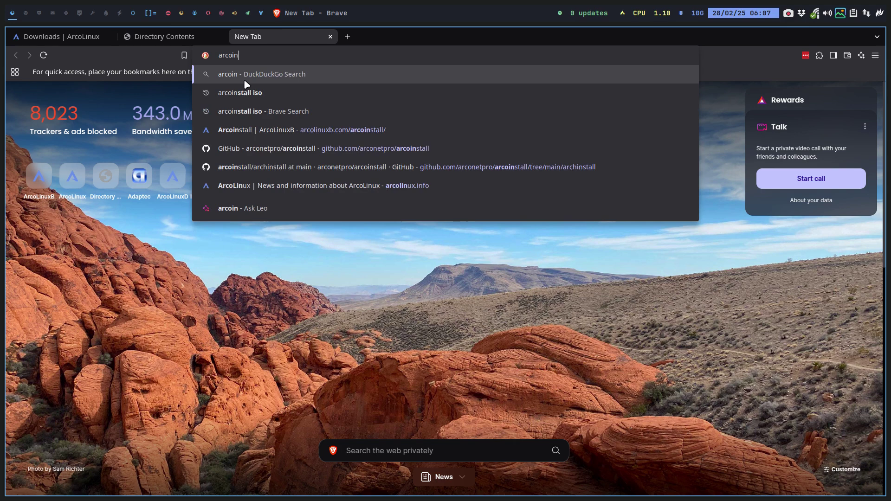
{"action": "type", "text": "stall info"}
{"action": "key", "text": "Return"}
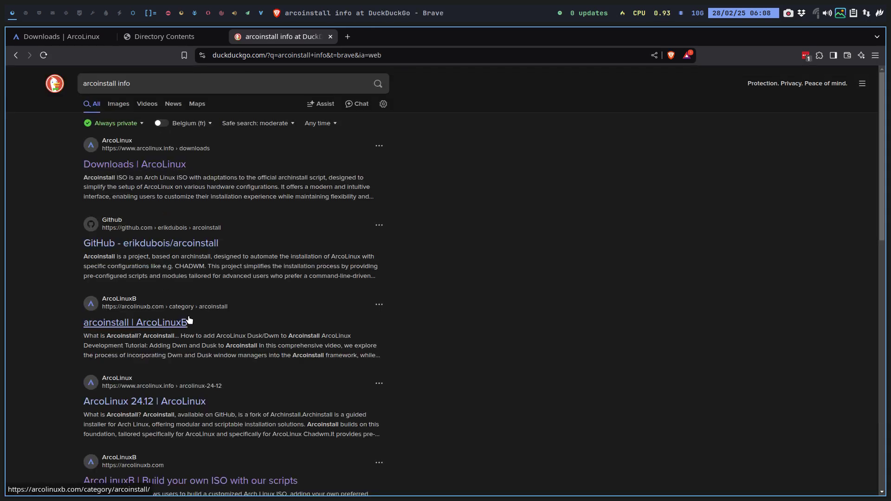
Step: Open the ArcoLinuxB arcoinstall result and go to Byoi Extra > Arcoinstall
{"action": "left_click", "coordinate": [144, 323]}
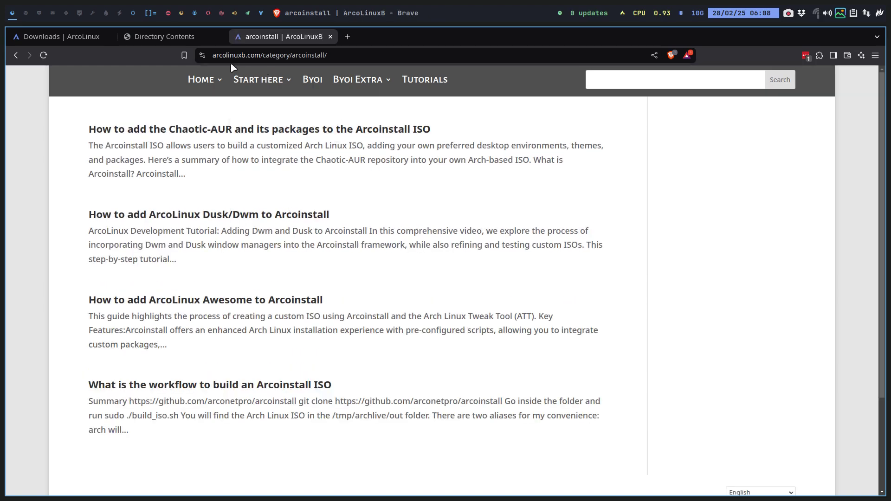
{"action": "left_click_drag", "start_coordinate": [239, 54], "coordinate": [255, 75]}
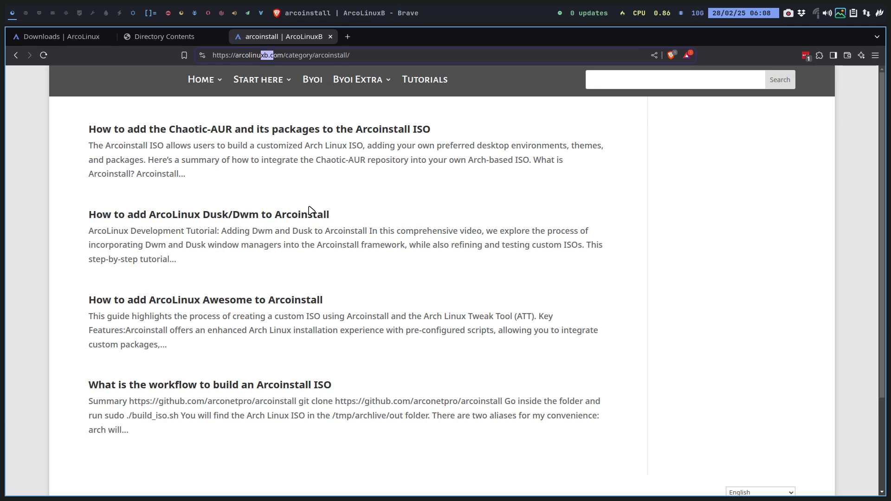
{"action": "left_click", "coordinate": [376, 83]}
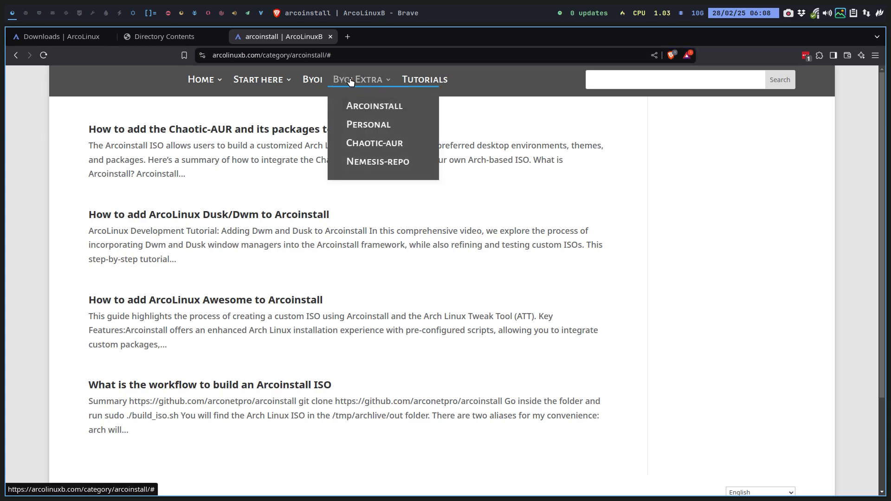
{"action": "left_click", "coordinate": [376, 109]}
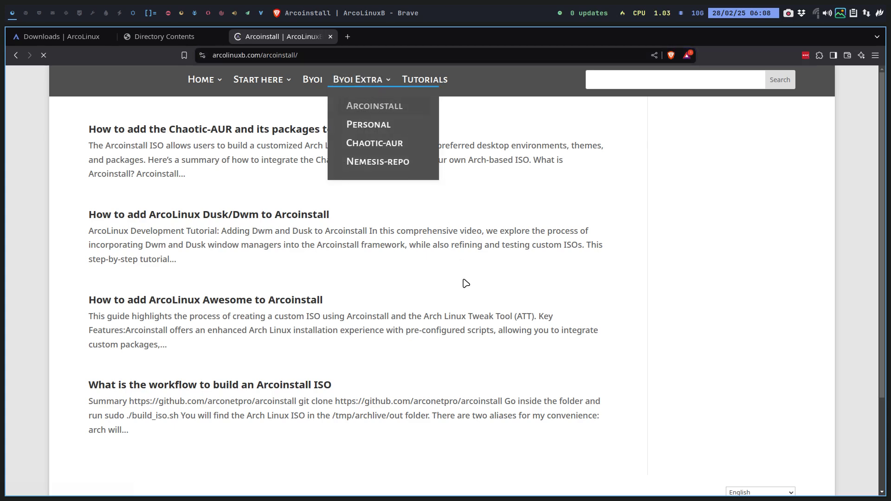
Step: Scroll through the 27 desktops and TWMs list, highlighting AWESOME and CUTEFISH
{"action": "scroll", "coordinate": [463, 278], "scroll_direction": "down", "scroll_amount": 8}
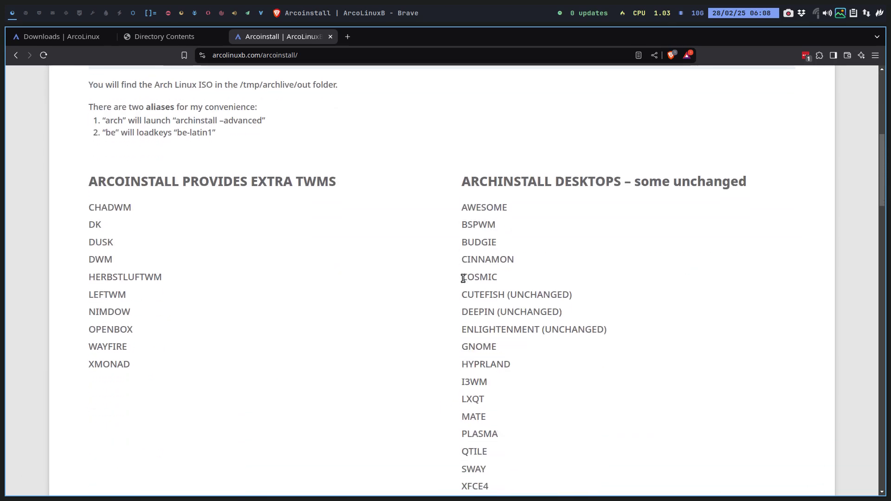
{"action": "scroll", "coordinate": [462, 279], "scroll_direction": "down", "scroll_amount": 2}
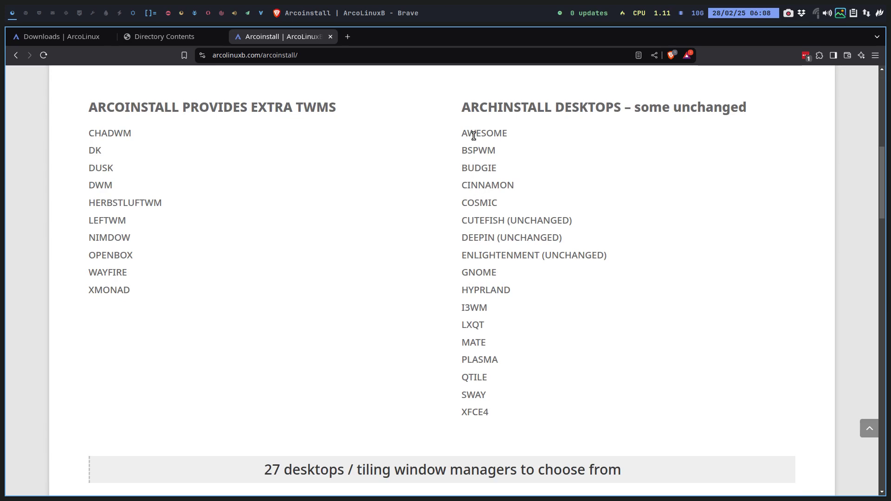
{"action": "left_click_drag", "start_coordinate": [467, 133], "coordinate": [502, 134]}
{"action": "left_click_drag", "start_coordinate": [466, 220], "coordinate": [496, 255]}
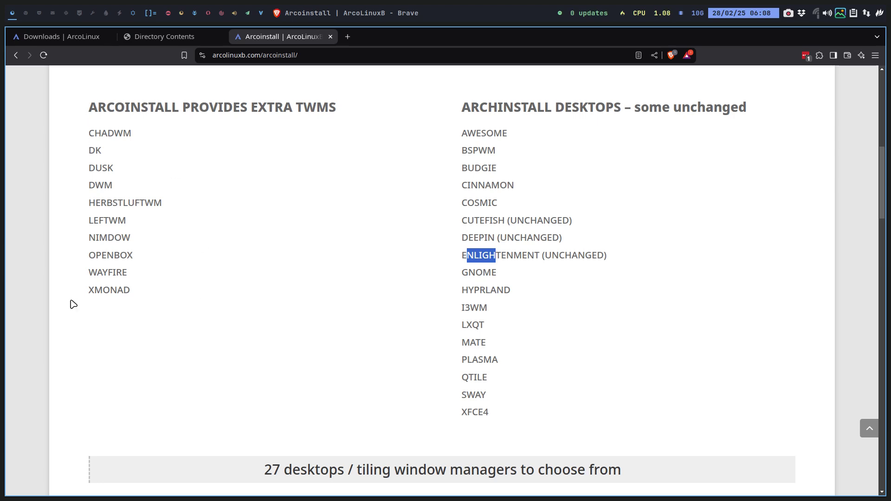
{"action": "scroll", "coordinate": [216, 311], "scroll_direction": "down", "scroll_amount": 3}
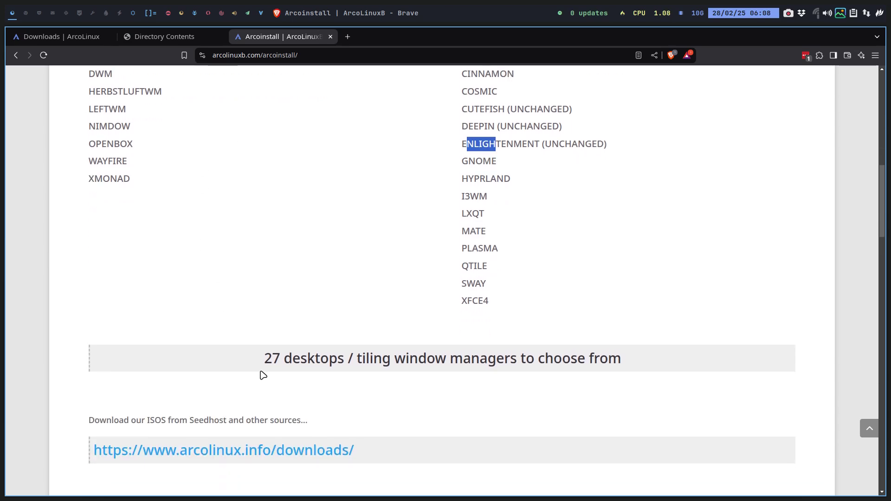
{"action": "left_click_drag", "start_coordinate": [262, 365], "coordinate": [273, 360]}
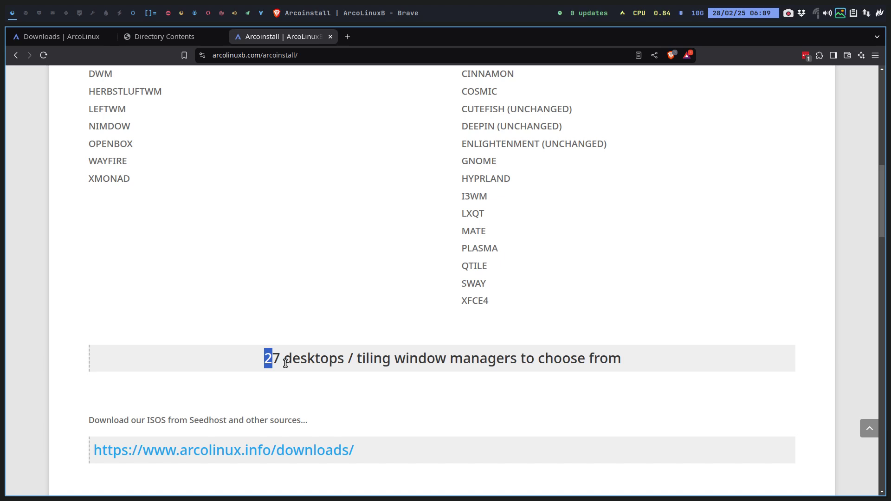
{"action": "scroll", "coordinate": [285, 363], "scroll_direction": "down", "scroll_amount": 3}
{"action": "left_click", "coordinate": [278, 285]}
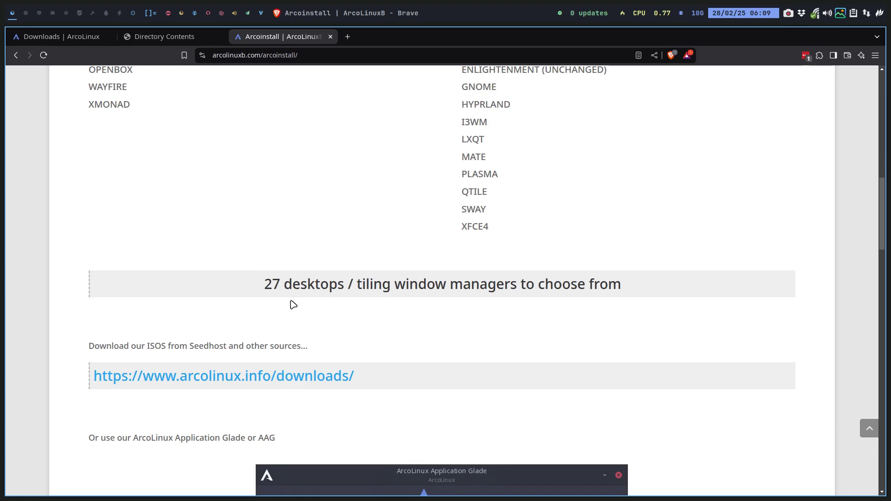
Step: Launch VirtualBox on the second workspace and select the arcoinstall VM
{"action": "left_click", "coordinate": [27, 13]}
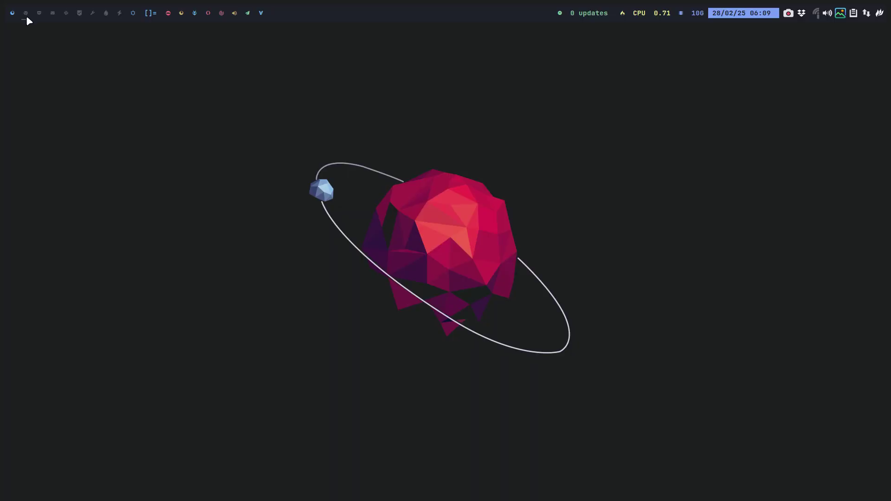
{"action": "key", "text": "super+shift+Return"}
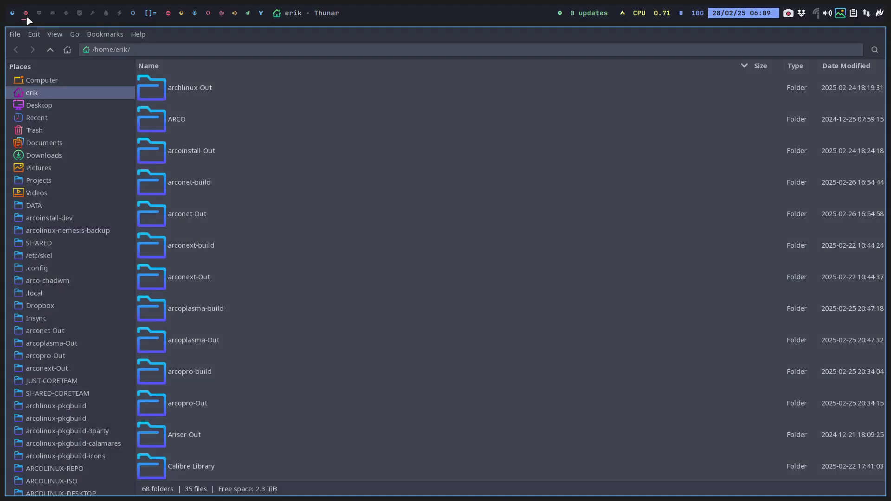
{"action": "key", "text": "super+q"}
{"action": "key", "text": "super+v"}
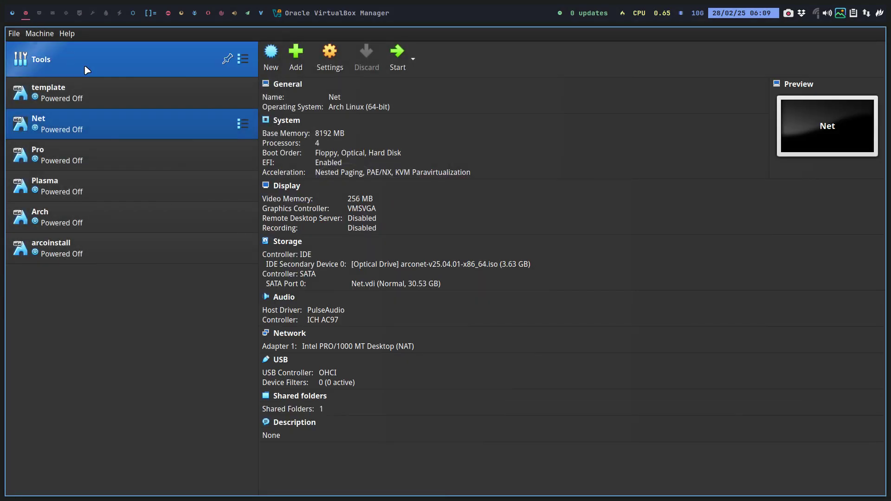
{"action": "left_click", "coordinate": [73, 257]}
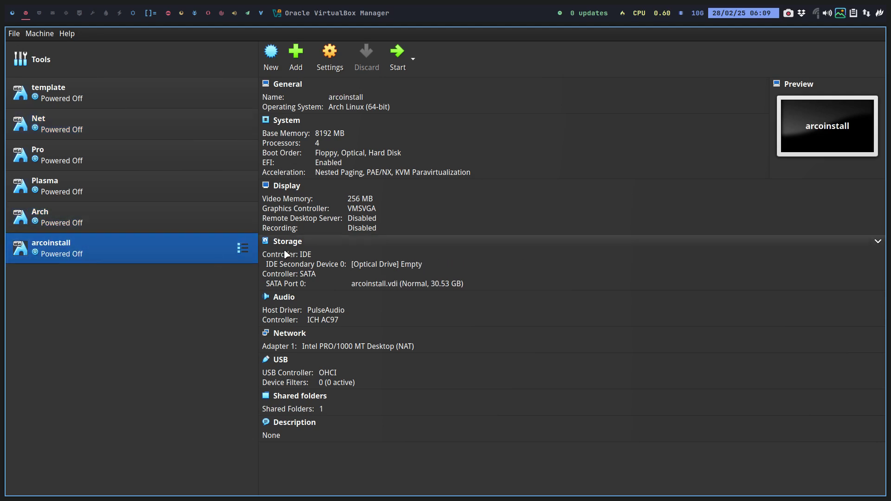
Step: Insert archlinux-2025.02.16-x86_64.iso from the ARCO/ARCOINSTALL folder into the optical drive
{"action": "left_click", "coordinate": [412, 267]}
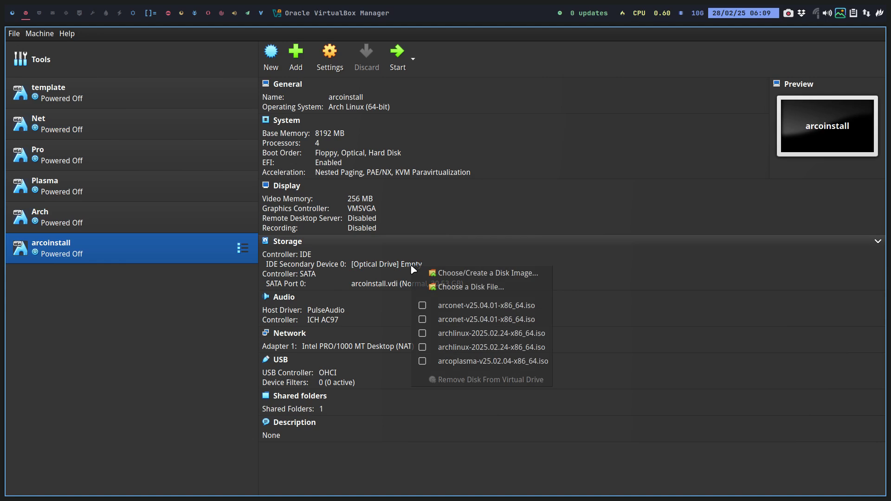
{"action": "left_click", "coordinate": [468, 287]}
{"action": "left_click", "coordinate": [327, 193]}
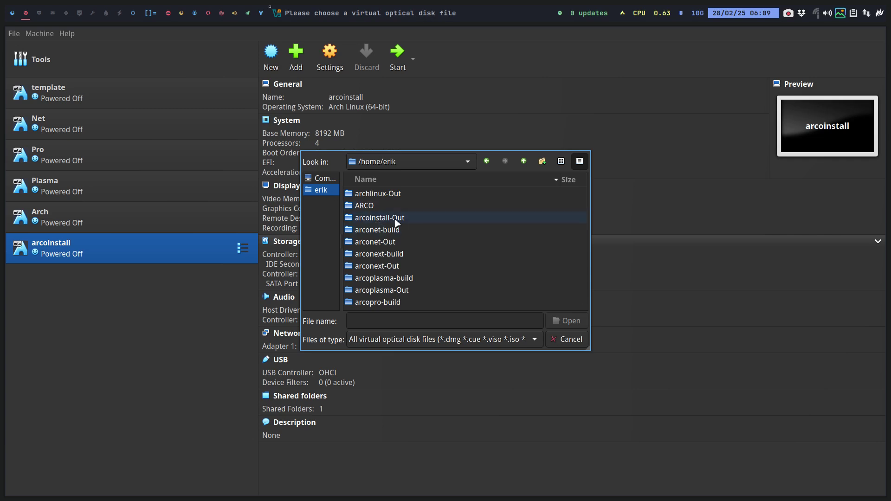
{"action": "double_click", "coordinate": [397, 210]}
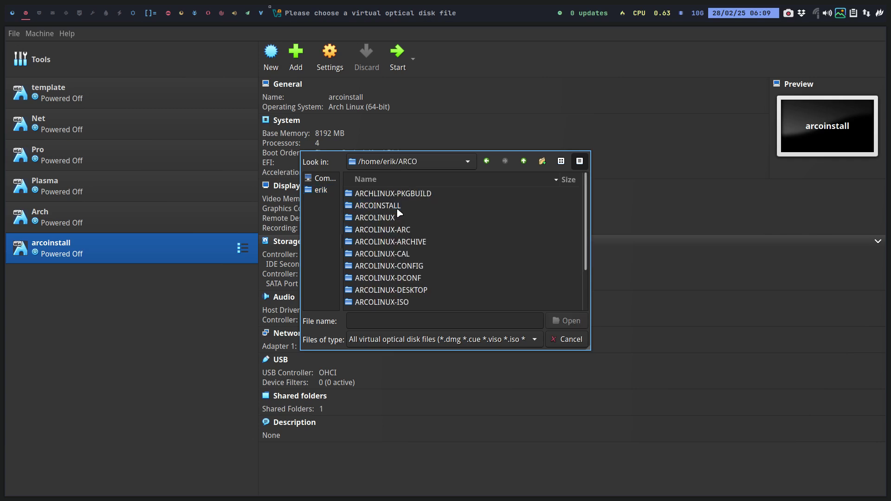
{"action": "double_click", "coordinate": [397, 210]}
{"action": "scroll", "coordinate": [461, 269], "scroll_direction": "down", "scroll_amount": 1}
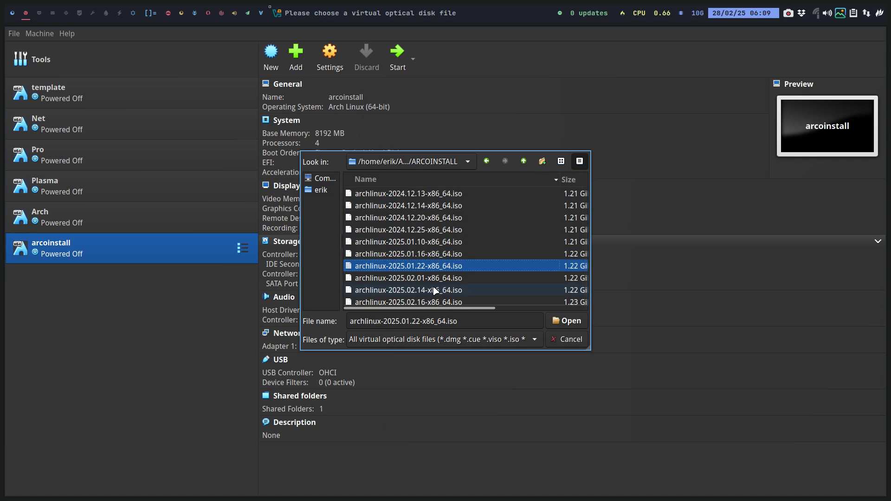
{"action": "left_click", "coordinate": [463, 302]}
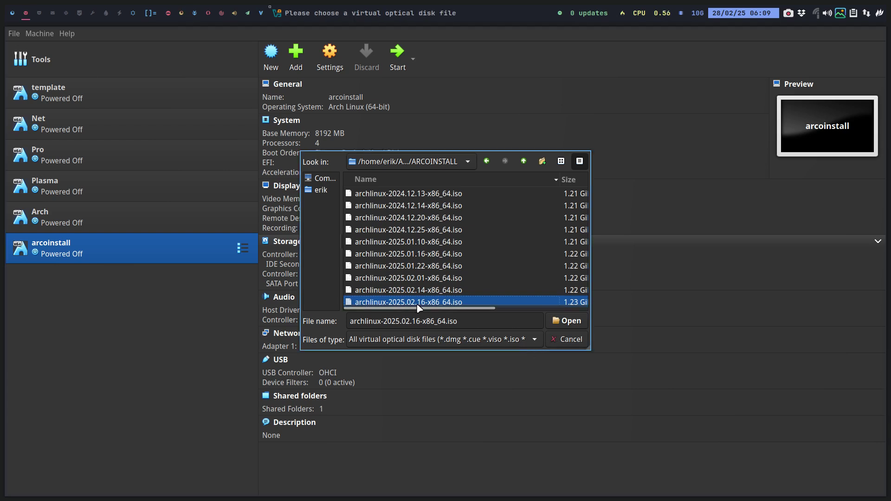
{"action": "left_click", "coordinate": [559, 322]}
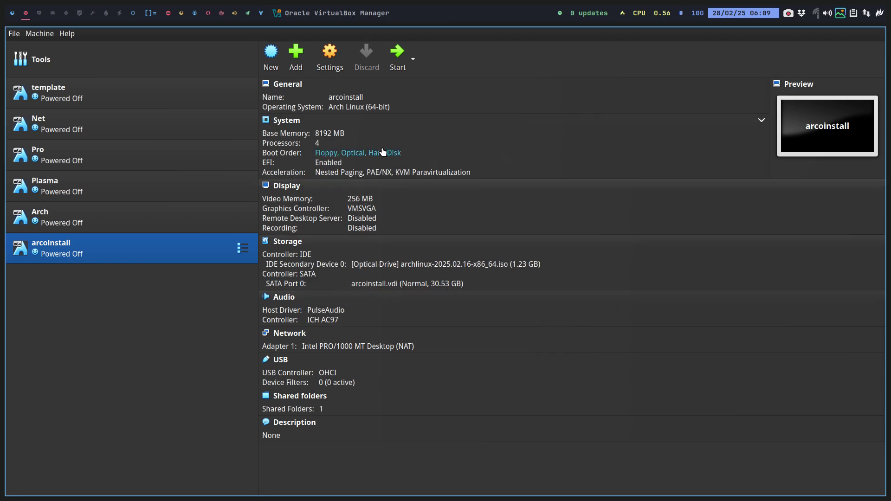
Step: Start the VM, reboot into firmware, and boot the UEFI VBOX CD-ROM from Boot Manager
{"action": "left_click", "coordinate": [402, 57]}
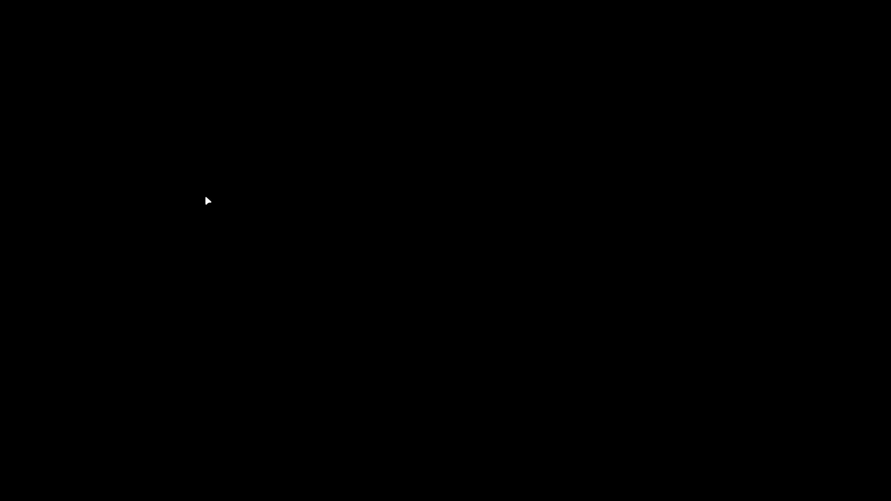
{"action": "key", "text": "Down"}
{"action": "key", "text": "Down"}
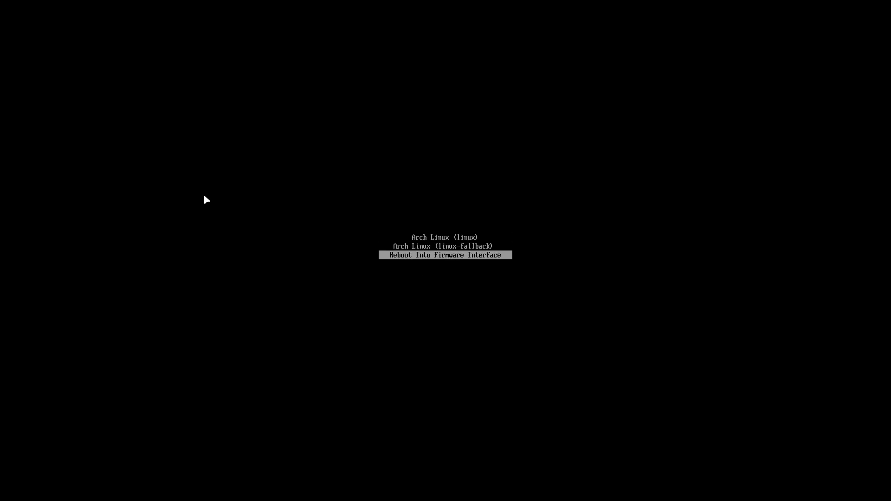
{"action": "key", "text": "Return"}
{"action": "key", "text": "Down"}
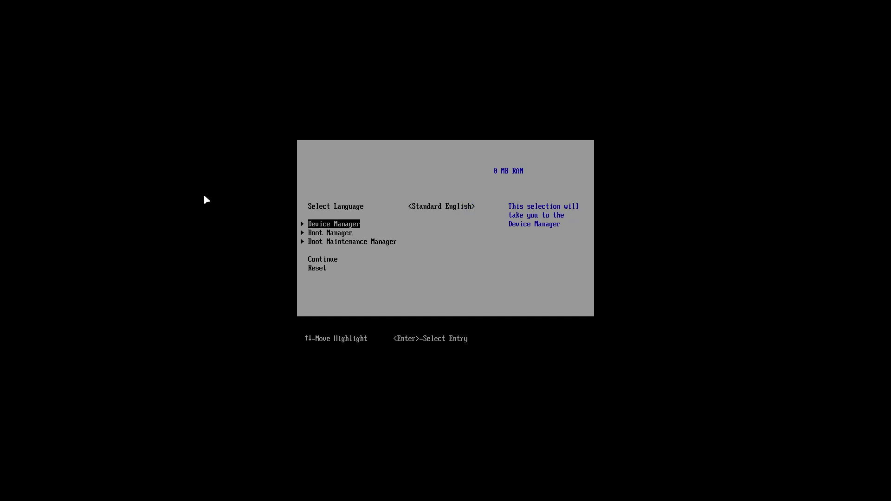
{"action": "key", "text": "Down"}
{"action": "key", "text": "Return"}
{"action": "key", "text": "Down"}
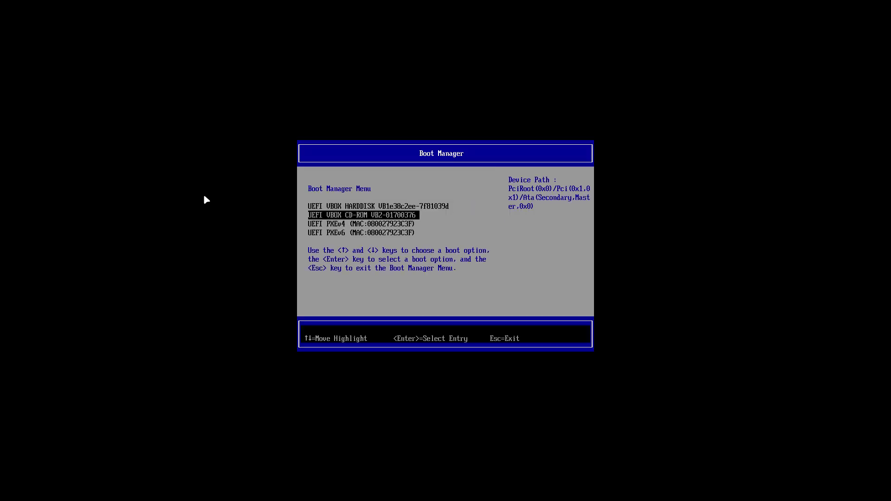
{"action": "key", "text": "Return"}
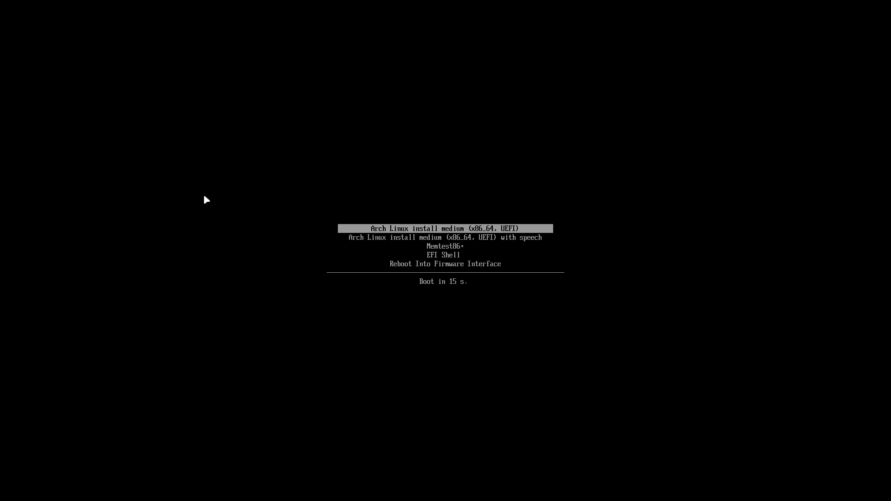
Step: Boot the default Arch install entry and load the be-latin1 console keymap
{"action": "key", "text": "Return"}
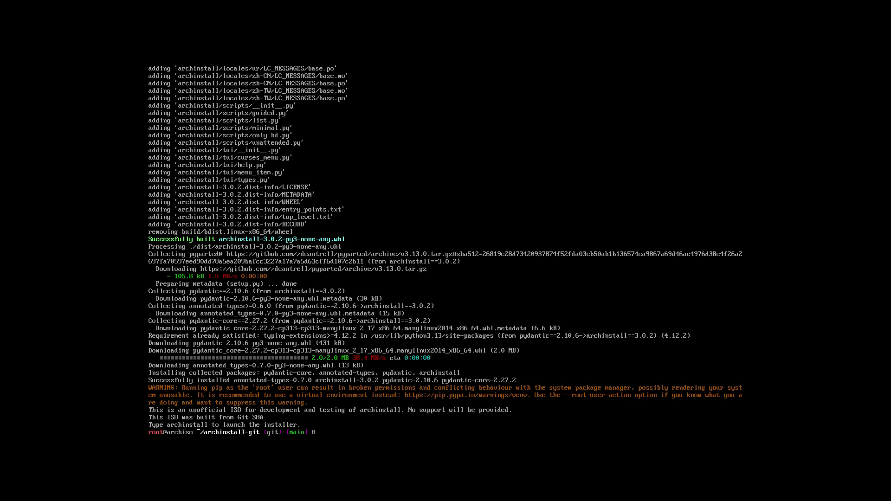
{"action": "type", "text": "adke"}
{"action": "type", "text": "yd"}
{"action": "type", "text": " be"}
{"action": "type", "text": "-latin"}
{"action": "type", "text": "1"}
{"action": "key", "text": "Return"}
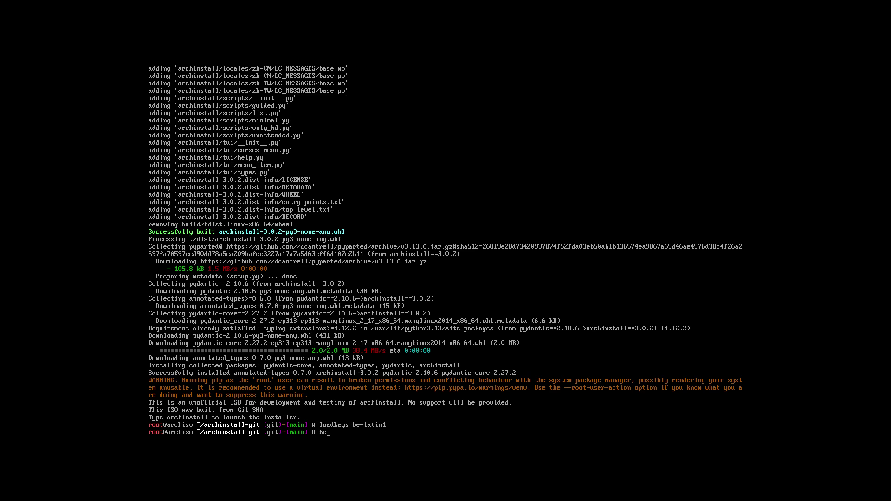
{"action": "key", "text": "Return"}
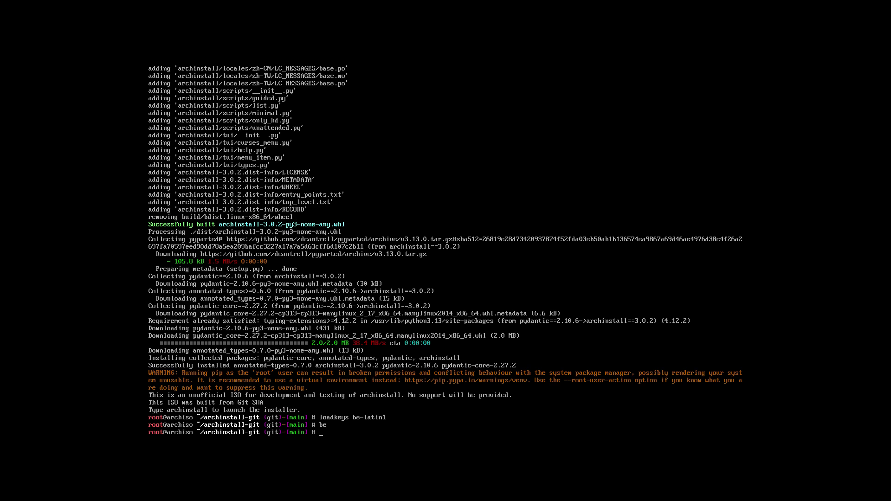
Step: Cancel the half-typed 'archinstall --advanced' command with Ctrl+C and start retyping 'arch'
{"action": "type", "text": "archinstall --advanced"}
{"action": "key", "text": "ctrl+c"}
{"action": "type", "text": "arch"}
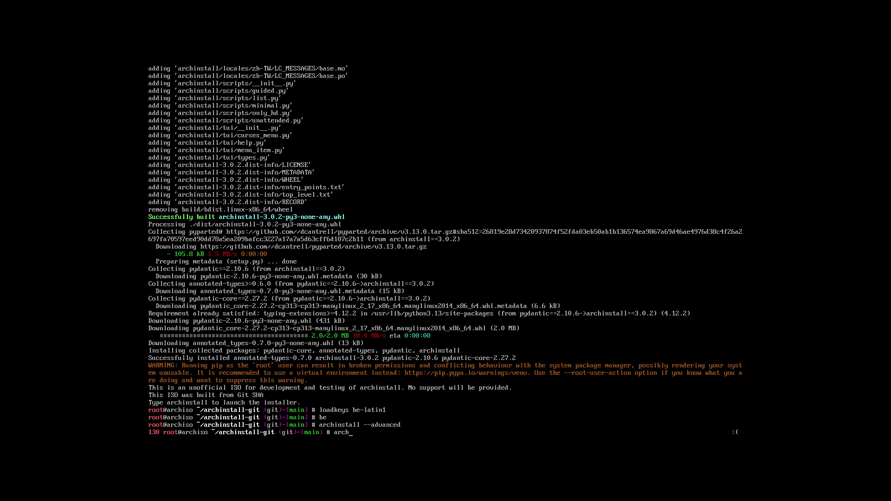
Step: Launch archinstall and set the Locales keyboard layout to be-latin1
{"action": "key", "text": "Return"}
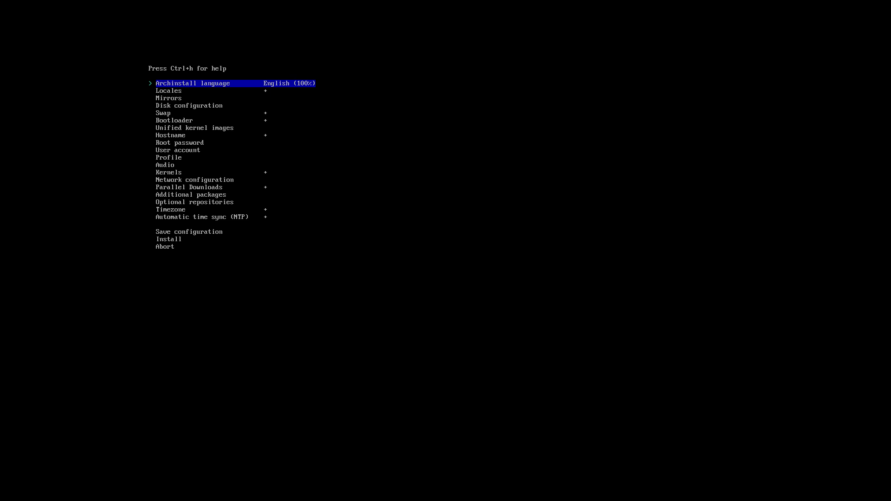
{"action": "key", "text": "Down"}
{"action": "key", "text": "Return"}
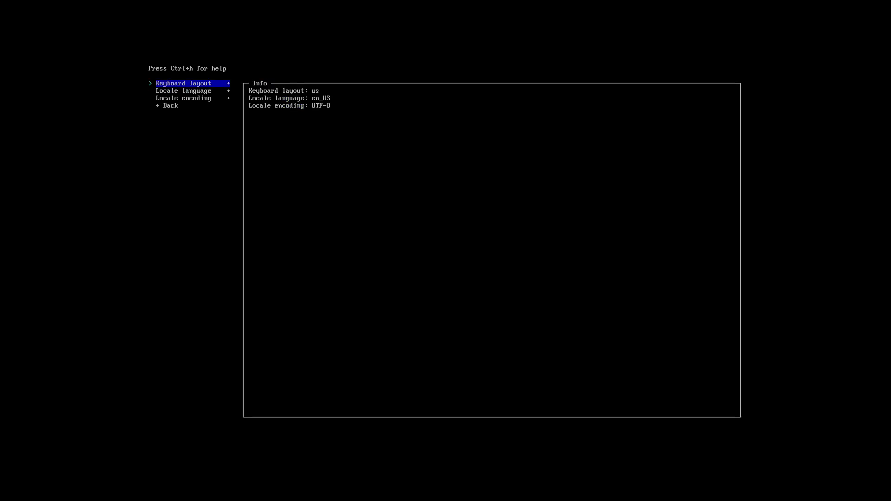
{"action": "key", "text": "Return"}
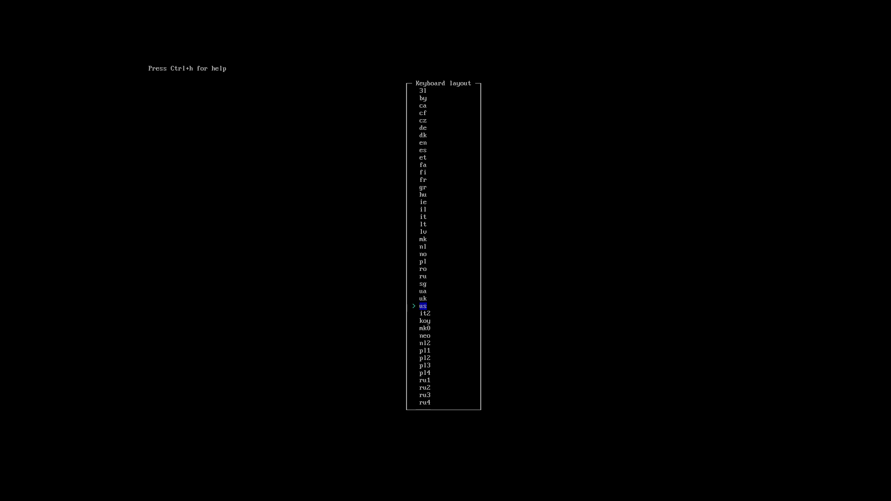
{"action": "type", "text": "be"}
{"action": "key", "text": "Down"}
{"action": "key", "text": "Down"}
{"action": "key", "text": "Down"}
{"action": "key", "text": "Down"}
{"action": "key", "text": "Return"}
{"action": "key", "text": "Down"}
{"action": "key", "text": "Down"}
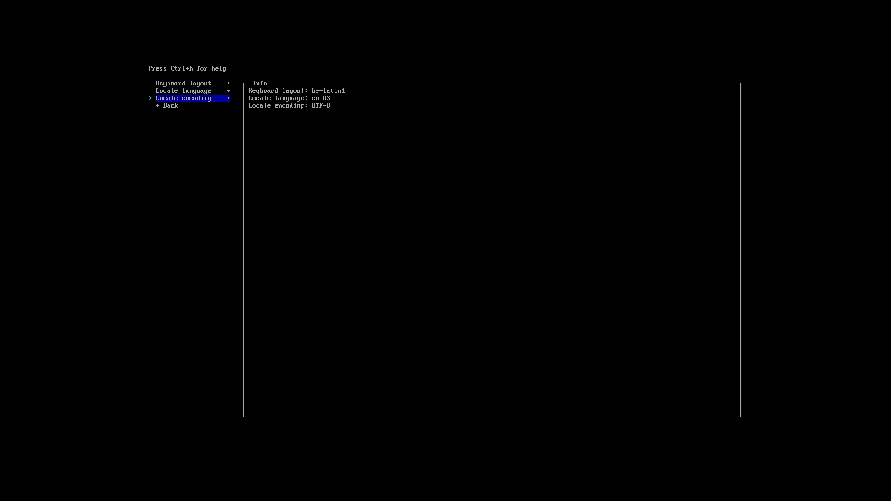
{"action": "key", "text": "Down"}
{"action": "key", "text": "Return"}
Step: Set the mirror region to Sweden
{"action": "key", "text": "Down"}
{"action": "key", "text": "Return"}
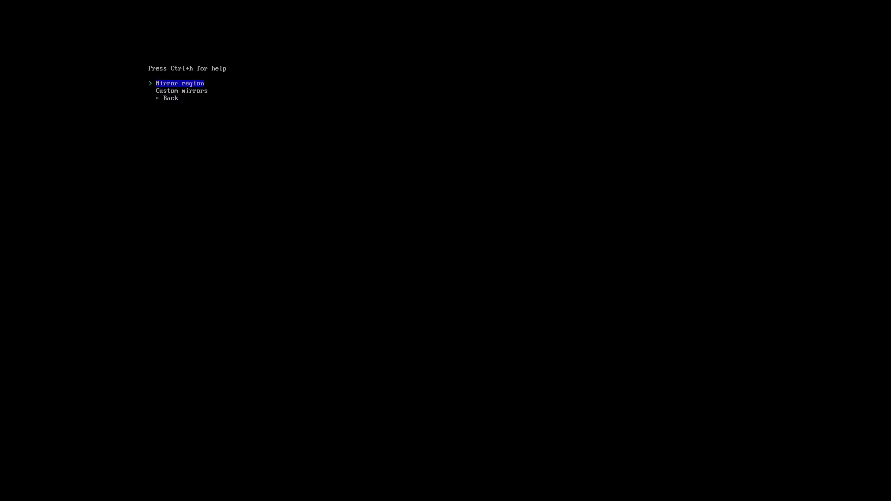
{"action": "key", "text": "Return"}
{"action": "key", "text": "slash"}
{"action": "type", "text": "sw"}
{"action": "key", "text": "Return"}
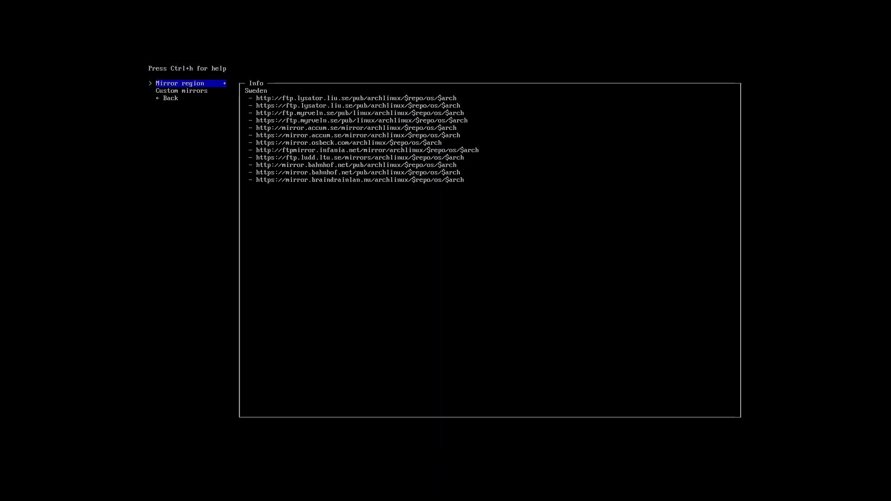
{"action": "key", "text": "Down"}
{"action": "key", "text": "Down"}
{"action": "key", "text": "Return"}
Step: Configure the 30.5 GiB disk with a best-effort ext4 partition layout
{"action": "key", "text": "Down"}
{"action": "key", "text": "Return"}
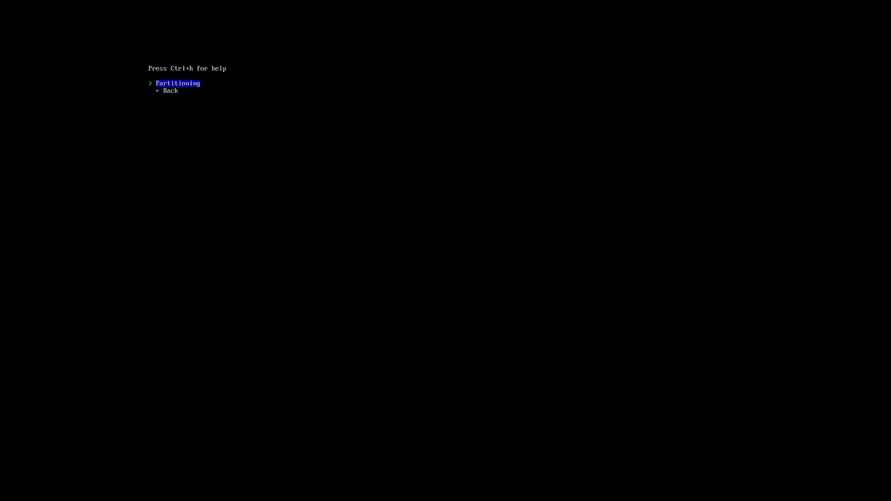
{"action": "key", "text": "Return"}
{"action": "key", "text": "Return"}
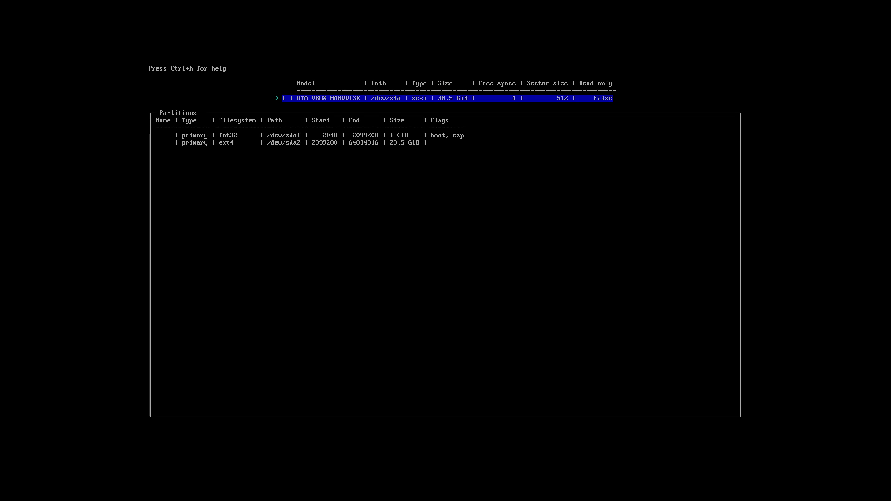
{"action": "key", "text": "Return"}
{"action": "key", "text": "Down"}
{"action": "key", "text": "Return"}
{"action": "key", "text": "Down"}
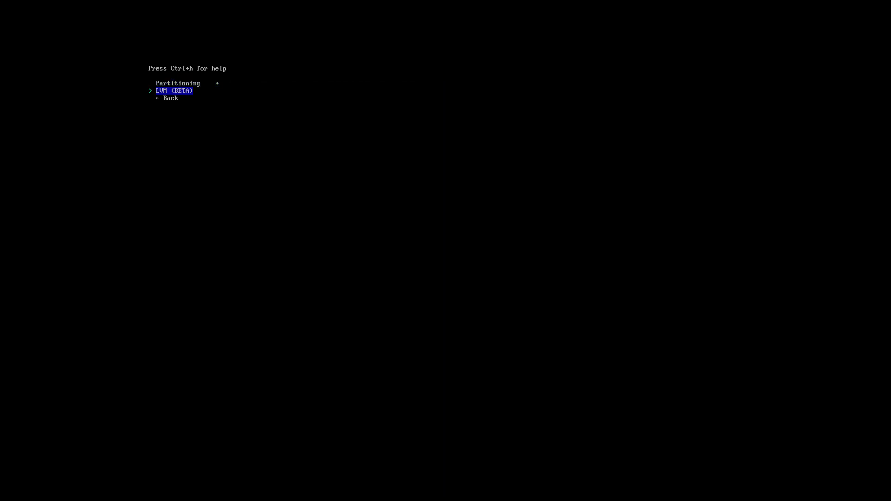
{"action": "key", "text": "Down"}
{"action": "key", "text": "Return"}
{"action": "key", "text": "Down"}
{"action": "key", "text": "Down"}
{"action": "key", "text": "Down"}
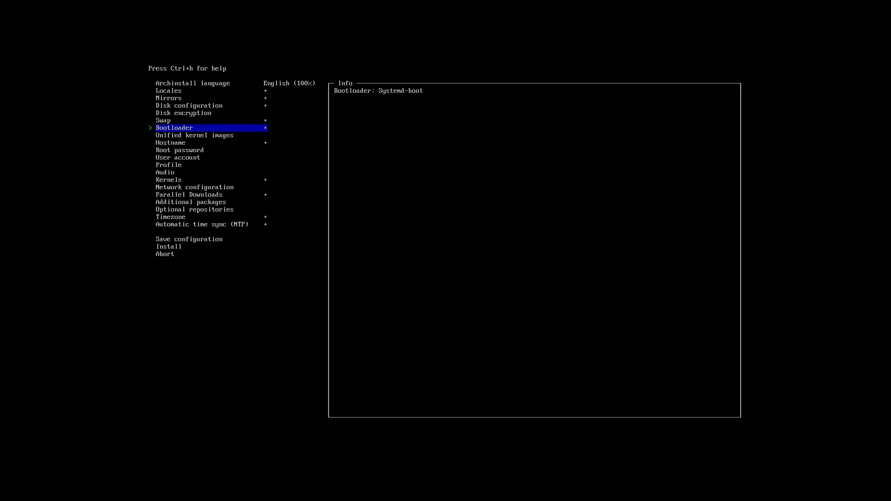
Step: Set and confirm the root password
{"action": "key", "text": "Down"}
{"action": "key", "text": "Down"}
{"action": "key", "text": "Down"}
{"action": "key", "text": "Return"}
{"action": "key", "text": "Return"}
{"action": "key", "text": "Return"}
Step: Add one user account with a username and password, granting it sudo rights
{"action": "key", "text": "Down"}
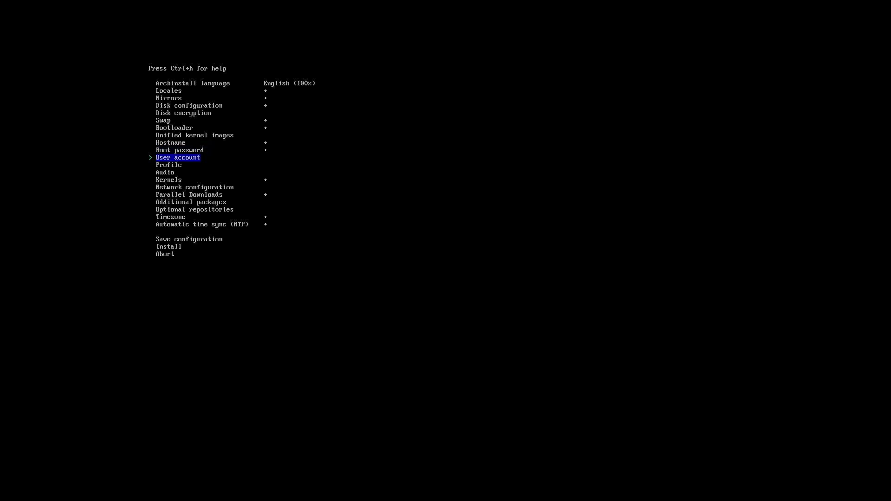
{"action": "key", "text": "Return"}
{"action": "key", "text": "Return"}
{"action": "key", "text": "Return"}
{"action": "key", "text": "Return"}
{"action": "key", "text": "Return"}
{"action": "key", "text": "Return"}
{"action": "key", "text": "Down"}
{"action": "key", "text": "Down"}
{"action": "key", "text": "Up"}
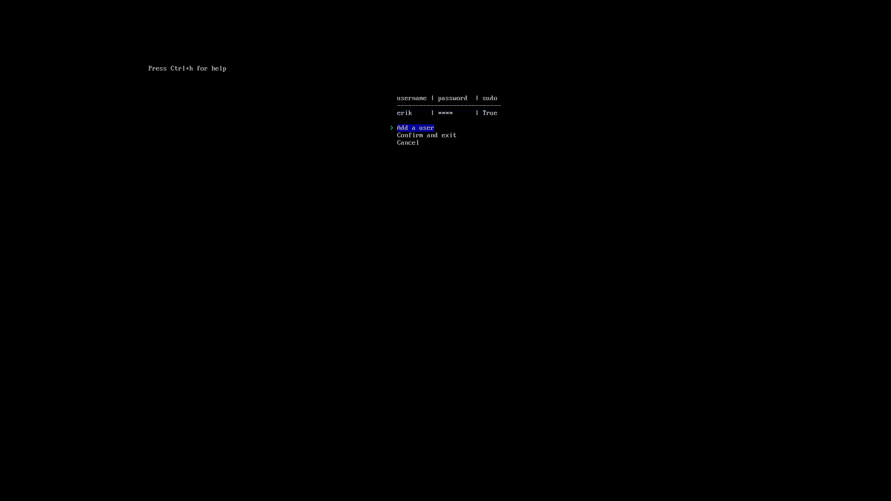
{"action": "key", "text": "Return"}
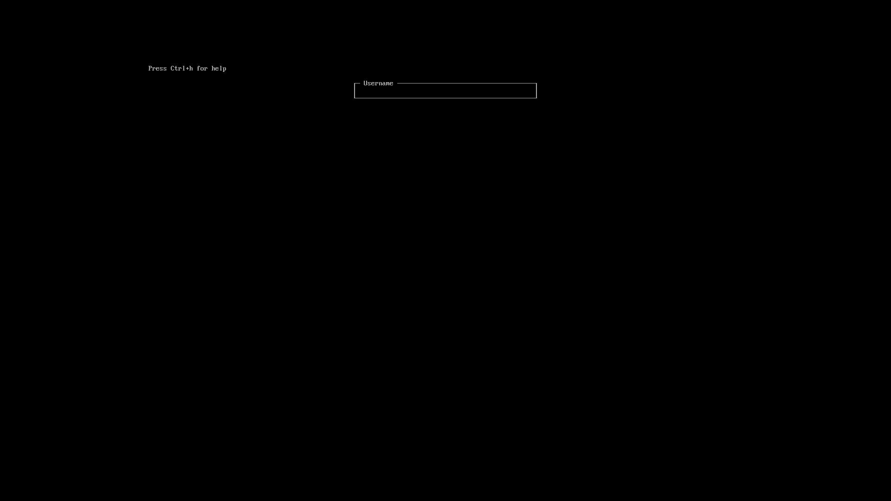
{"action": "key", "text": "Escape"}
Step: Confirm the user list and open the Profile settings
{"action": "key", "text": "Down"}
{"action": "key", "text": "Down"}
{"action": "key", "text": "Return"}
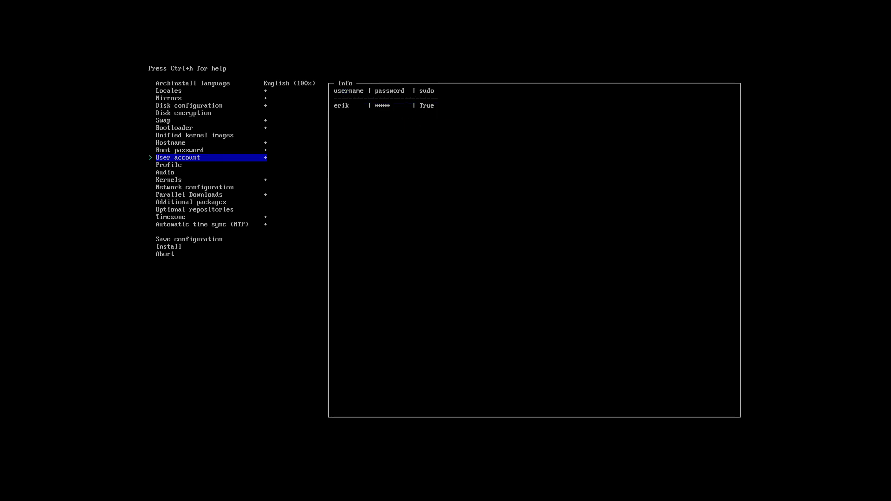
{"action": "key", "text": "Down"}
{"action": "key", "text": "Return"}
Step: Preview the desktop profile packages from Awesome through Hyprland
{"action": "key", "text": "Return"}
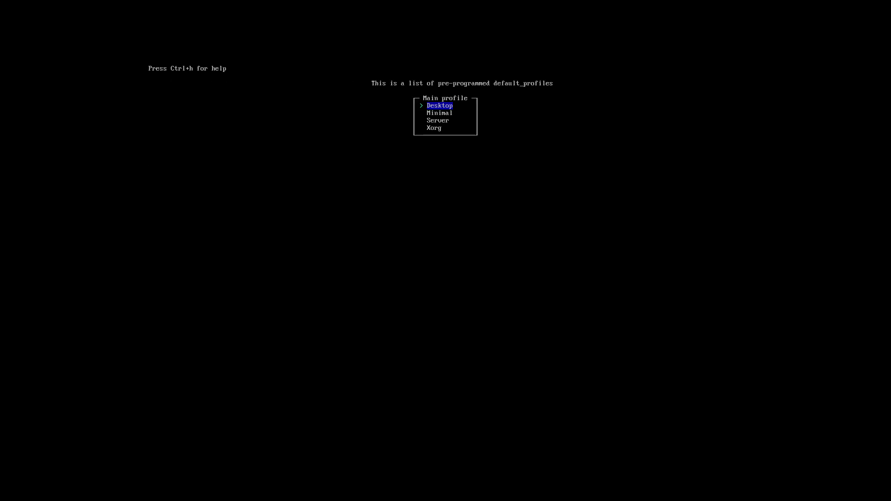
{"action": "key", "text": "Return"}
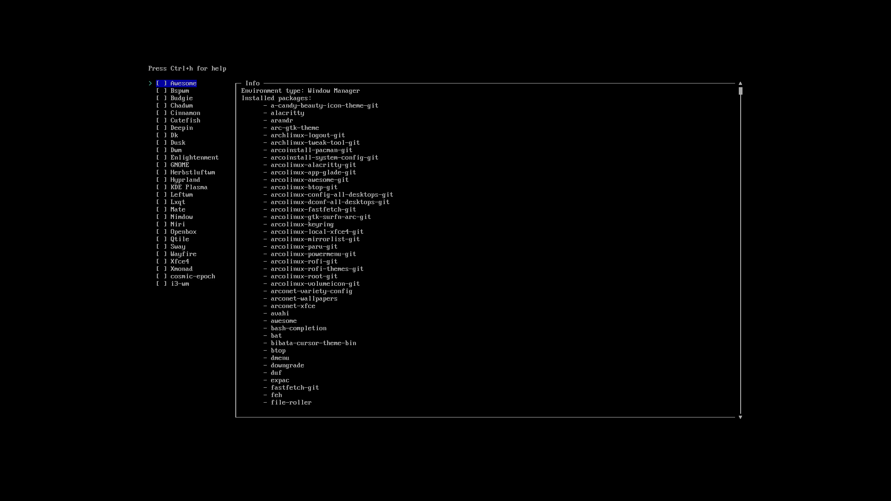
{"action": "key", "text": "Down"}
{"action": "key", "text": "Up"}
{"action": "key", "text": "Down"}
{"action": "key", "text": "Down"}
{"action": "key", "text": "Down"}
{"action": "key", "text": "Down"}
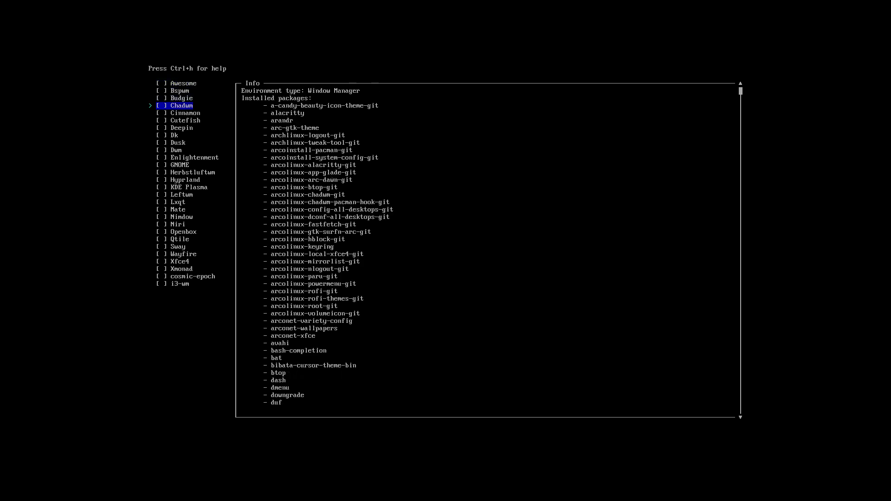
{"action": "key", "text": "Down"}
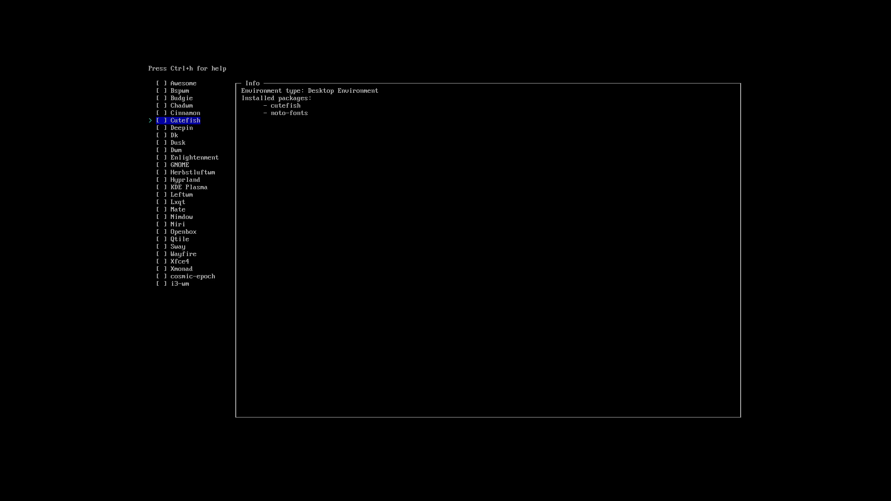
{"action": "key", "text": "Down"}
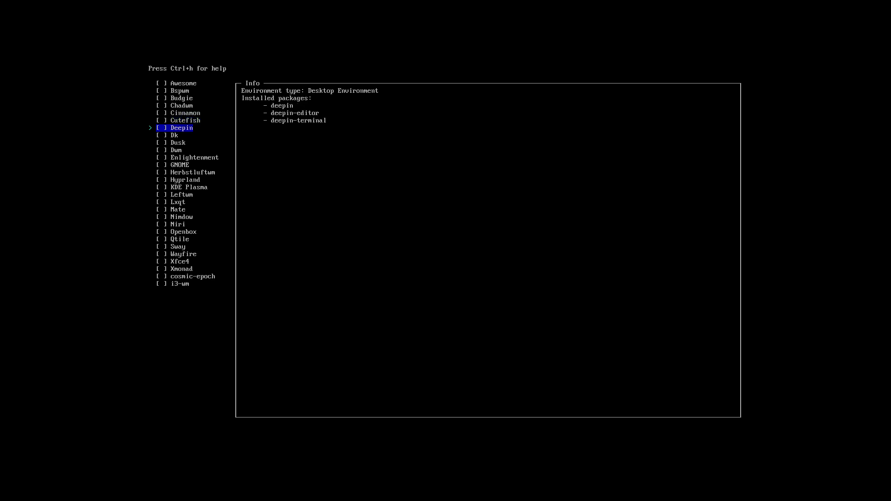
{"action": "key", "text": "Down"}
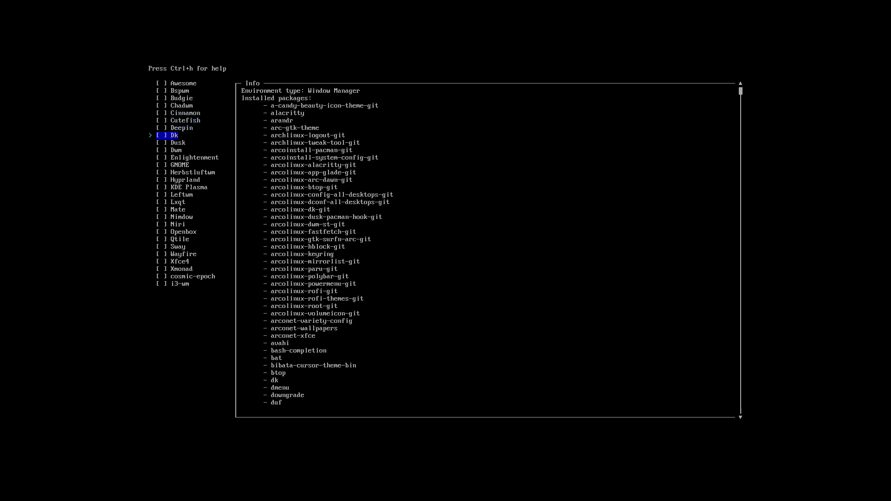
{"action": "key", "text": "Down"}
{"action": "key", "text": "Down"}
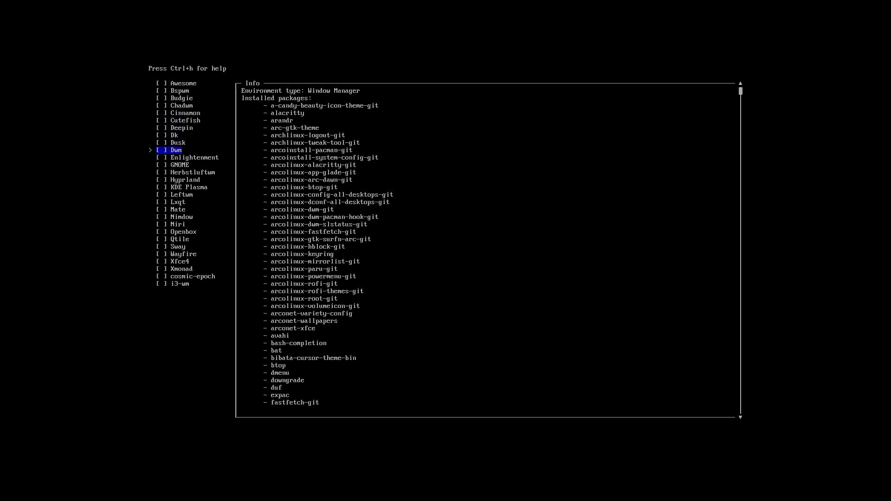
{"action": "key", "text": "Down"}
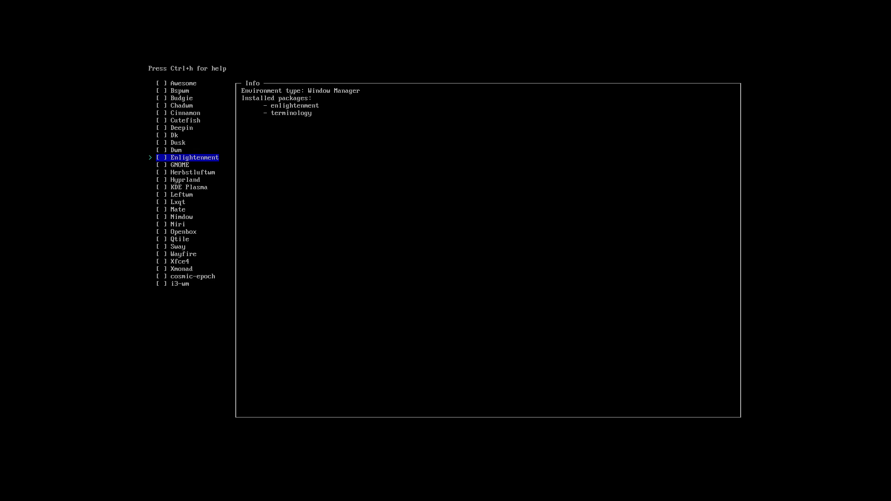
{"action": "key", "text": "Down"}
{"action": "key", "text": "Down"}
{"action": "key", "text": "Down"}
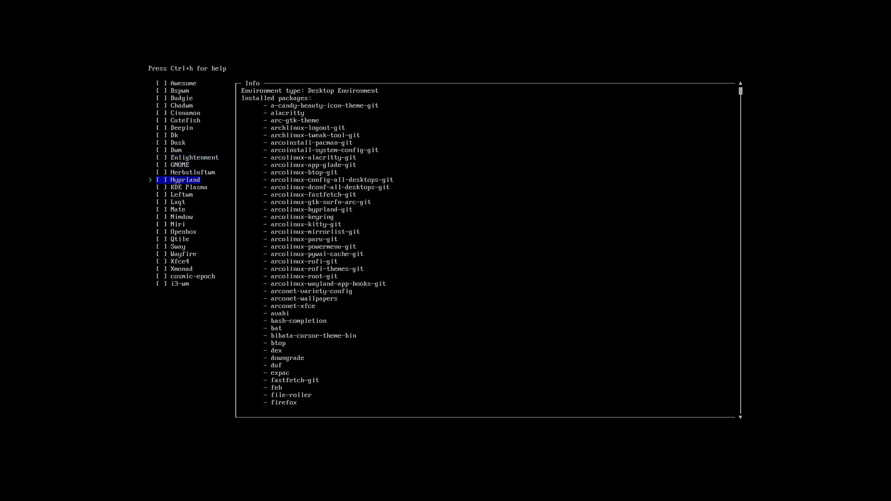
{"action": "key", "text": "Down"}
Step: Preview Leftwm, Xmonad, cosmic-epoch and i3-wm, then choose the Niri profile
{"action": "key", "text": "Down"}
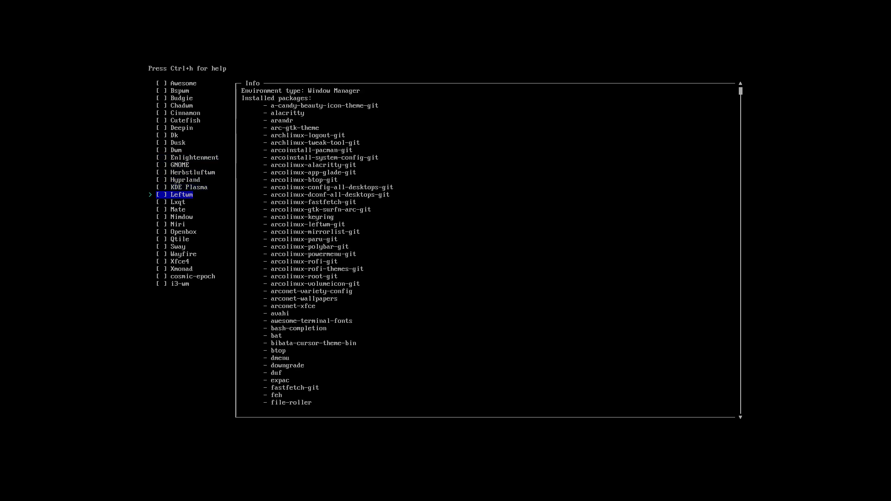
{"action": "key", "text": "Down"}
{"action": "key", "text": "Down"}
{"action": "key", "text": "Down"}
{"action": "key", "text": "Down"}
{"action": "key", "text": "Down"}
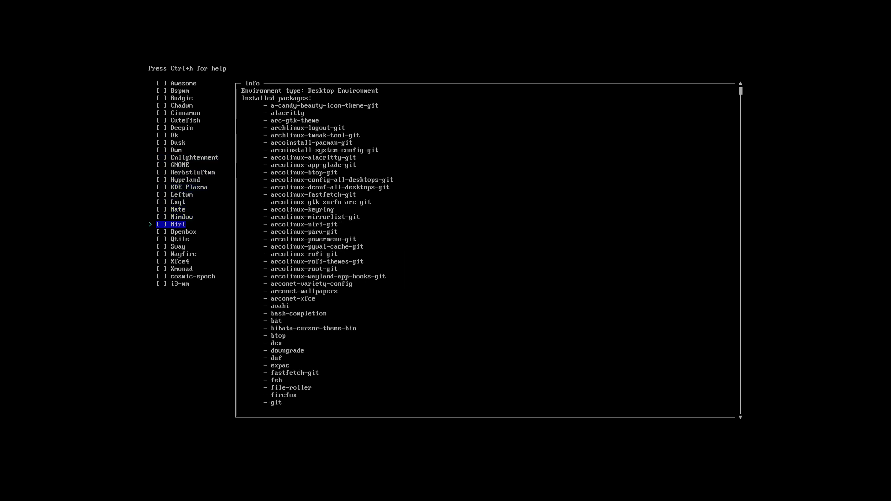
{"action": "key", "text": "Down"}
{"action": "key", "text": "Down"}
{"action": "key", "text": "Down"}
{"action": "key", "text": "Down"}
{"action": "key", "text": "Down"}
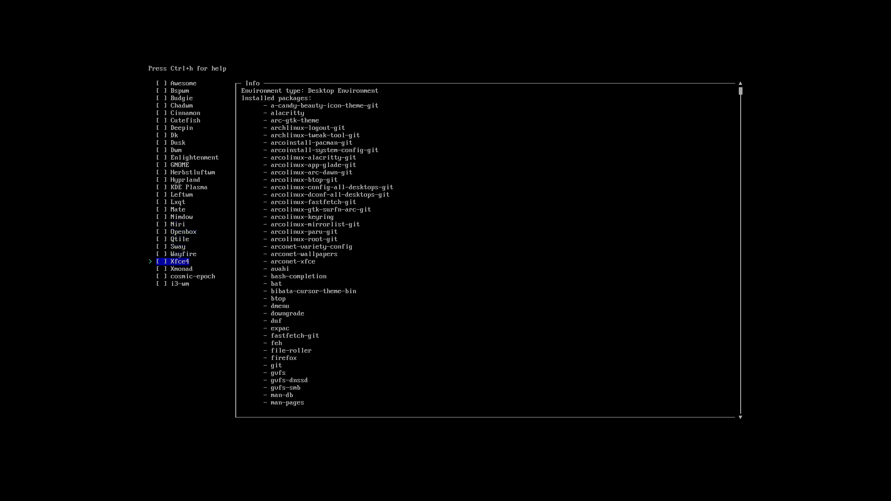
{"action": "key", "text": "Down"}
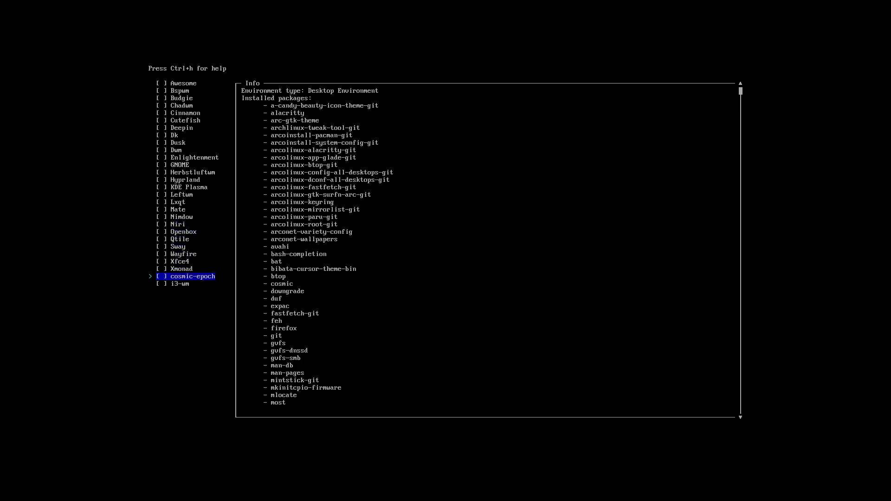
{"action": "key", "text": "Down"}
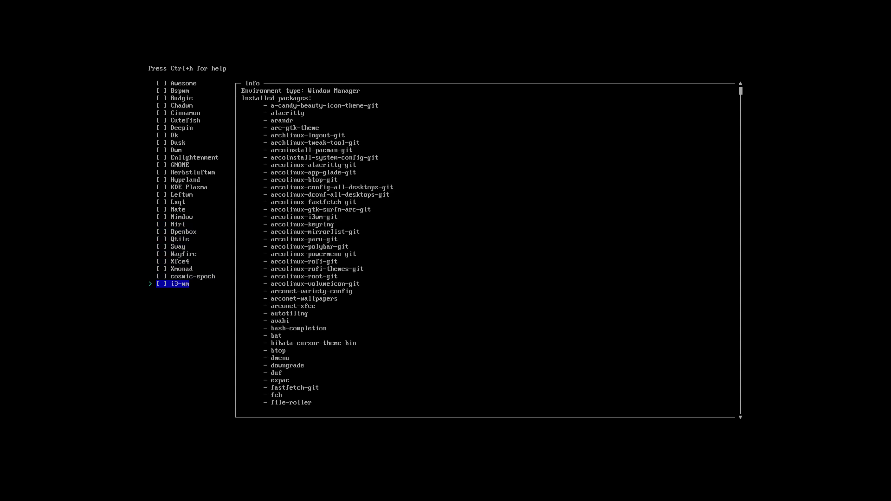
{"action": "key", "text": "Up"}
{"action": "key", "text": "Up"}
{"action": "key", "text": "Up"}
{"action": "key", "text": "Up"}
{"action": "key", "text": "Up"}
{"action": "key", "text": "Up"}
{"action": "key", "text": "Up"}
{"action": "key", "text": "Up"}
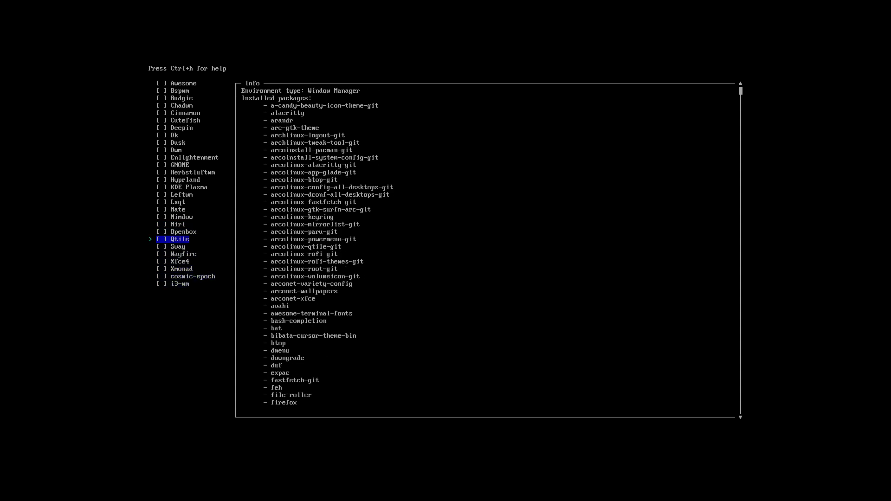
{"action": "key", "text": "Return"}
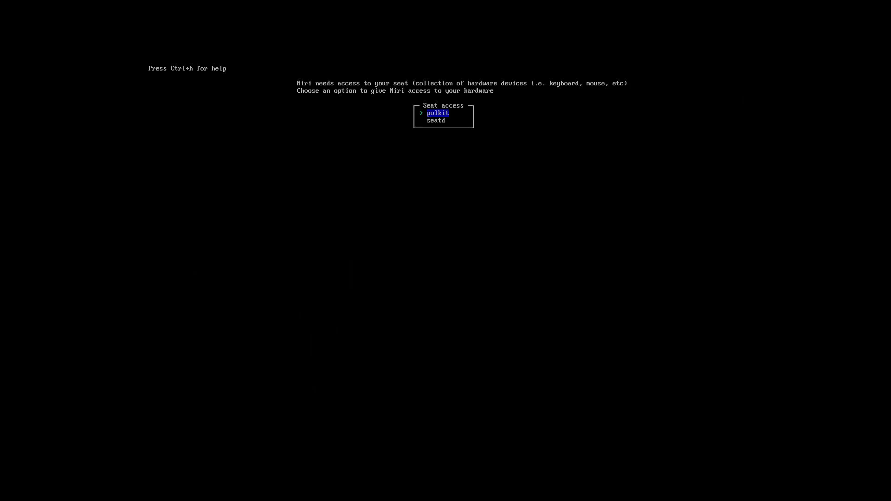
Step: Give Niri seat access through polkit and check the sddm greeter setting
{"action": "key", "text": "Return"}
{"action": "key", "text": "Down"}
{"action": "key", "text": "Down"}
{"action": "key", "text": "Up"}
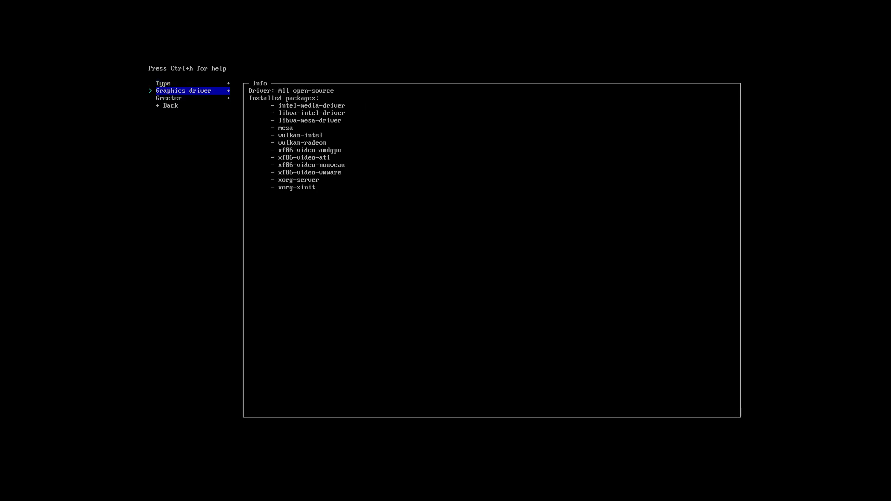
{"action": "key", "text": "Down"}
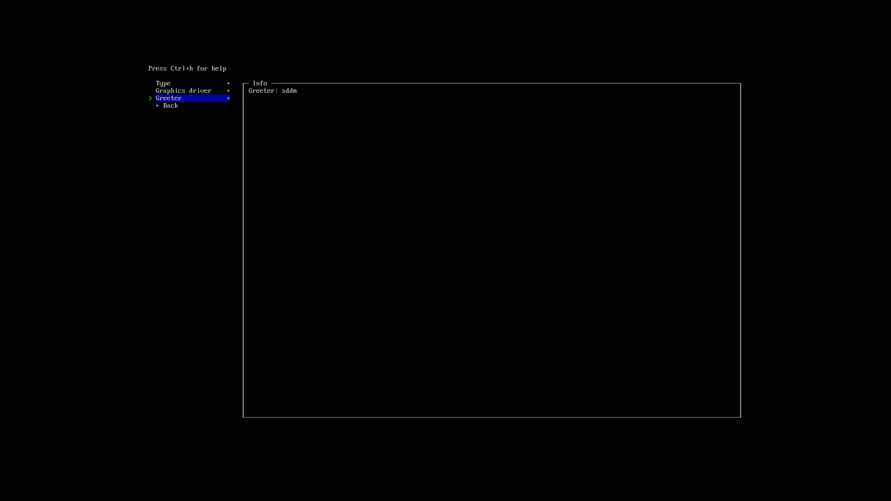
{"action": "key", "text": "Up"}
Step: Compare graphics drivers, keep All open-source, and return to the main menu
{"action": "key", "text": "Return"}
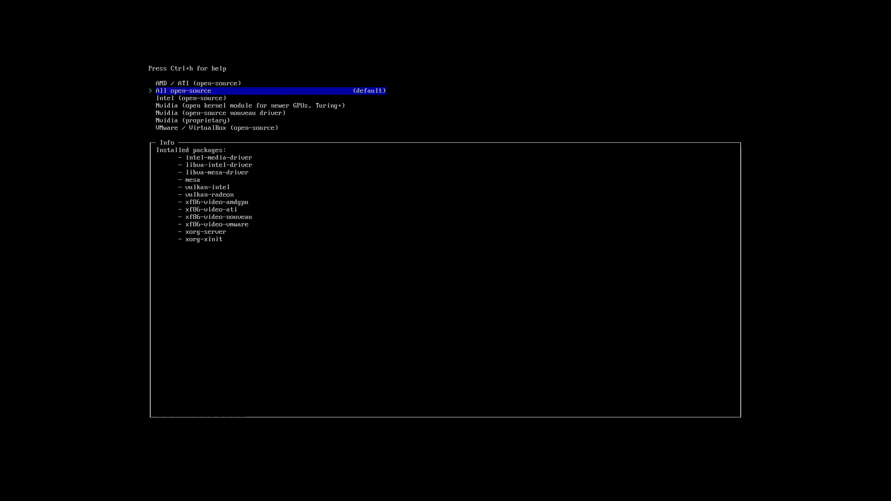
{"action": "key", "text": "Up"}
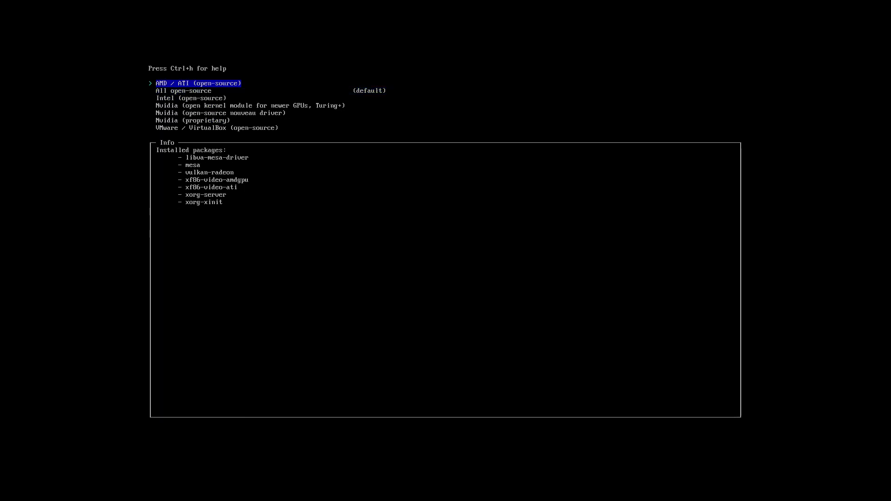
{"action": "key", "text": "Down"}
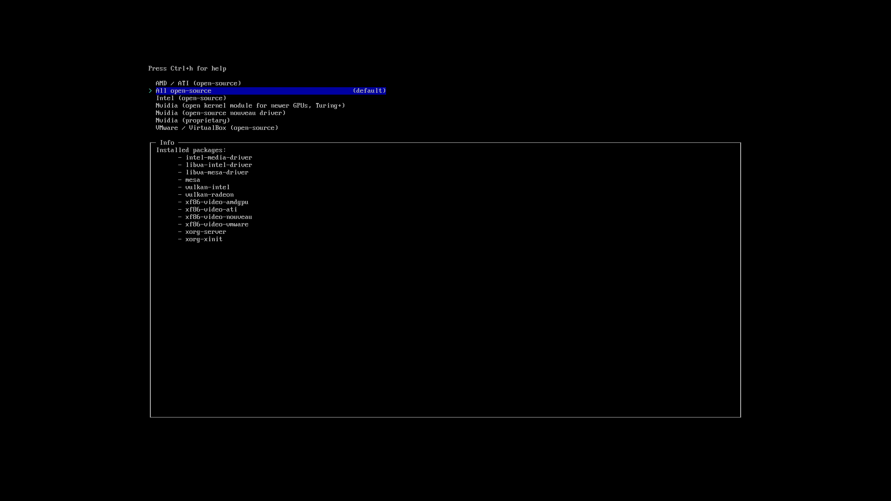
{"action": "key", "text": "Down"}
{"action": "key", "text": "Down"}
{"action": "key", "text": "Down"}
{"action": "key", "text": "Down"}
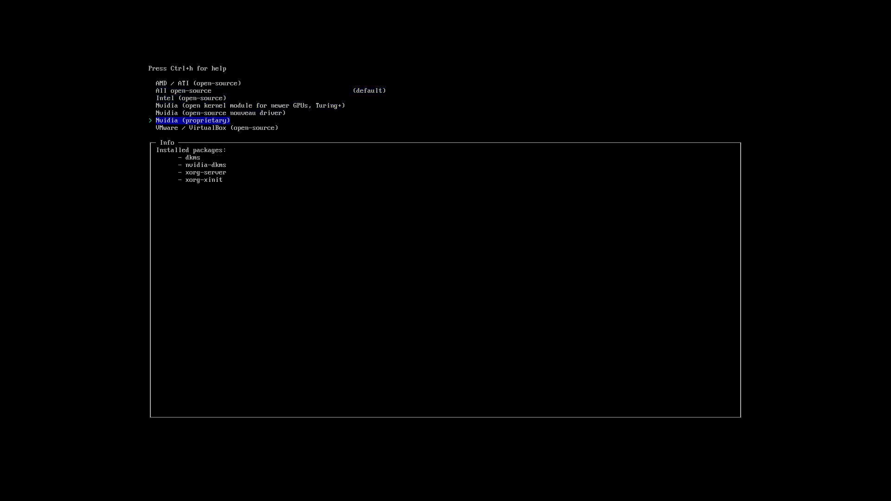
{"action": "key", "text": "Escape"}
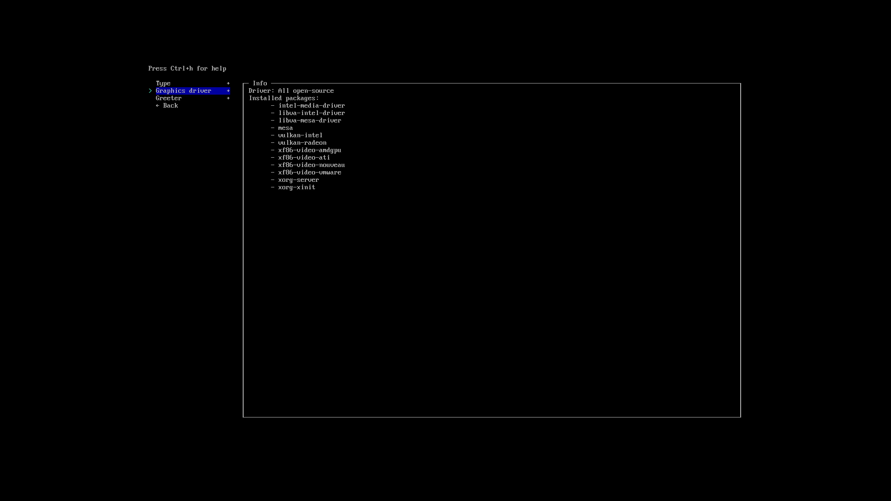
{"action": "key", "text": "Down"}
{"action": "key", "text": "Down"}
{"action": "key", "text": "Return"}
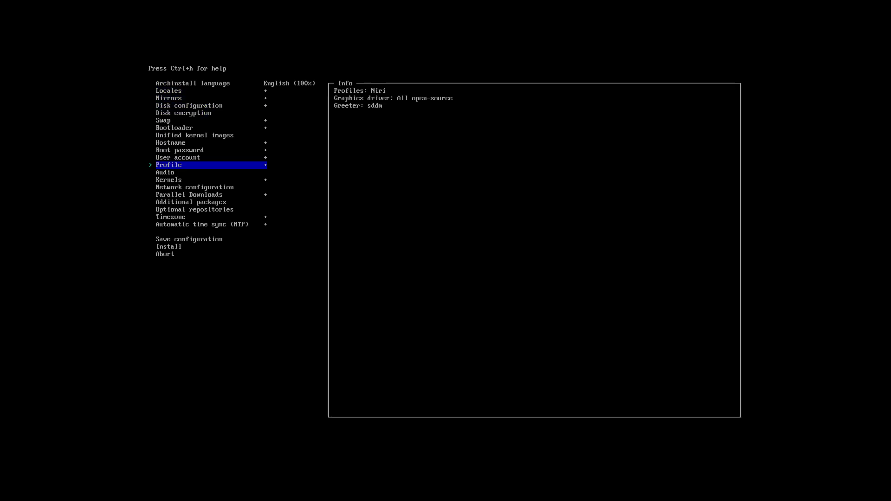
Step: Set the audio server to pipewire and the network configuration to NetworkManager
{"action": "key", "text": "Down"}
{"action": "key", "text": "Return"}
{"action": "key", "text": "Down"}
{"action": "key", "text": "Return"}
{"action": "key", "text": "Down"}
{"action": "key", "text": "Down"}
{"action": "key", "text": "Return"}
{"action": "key", "text": "Down"}
{"action": "key", "text": "Down"}
{"action": "key", "text": "Return"}
{"action": "key", "text": "Down"}
Step: Set 30 parallel downloads and pick Europe/Brussels as the timezone by searching 'brus'
{"action": "key", "text": "Return"}
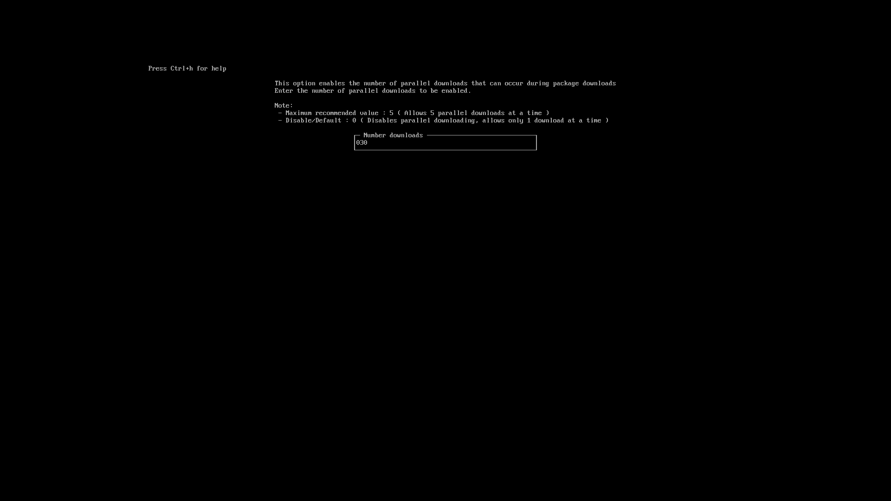
{"action": "key", "text": "Return"}
{"action": "key", "text": "Down"}
{"action": "key", "text": "Down"}
{"action": "key", "text": "Down"}
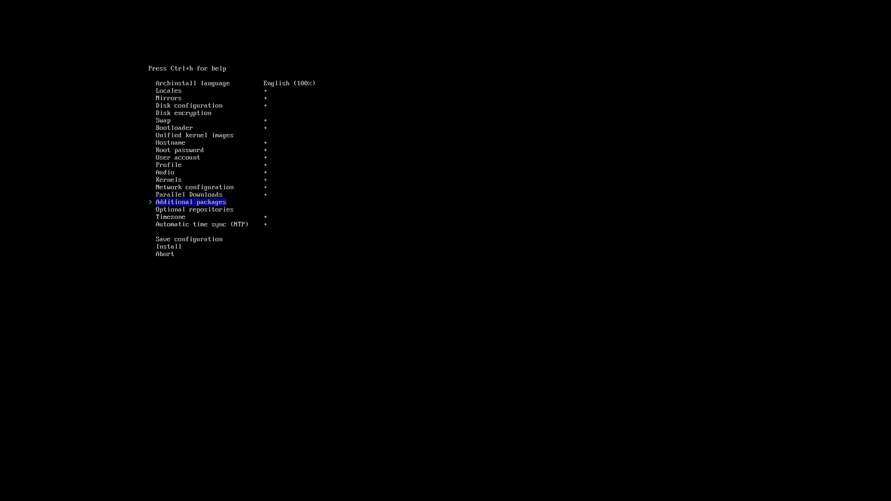
{"action": "key", "text": "Return"}
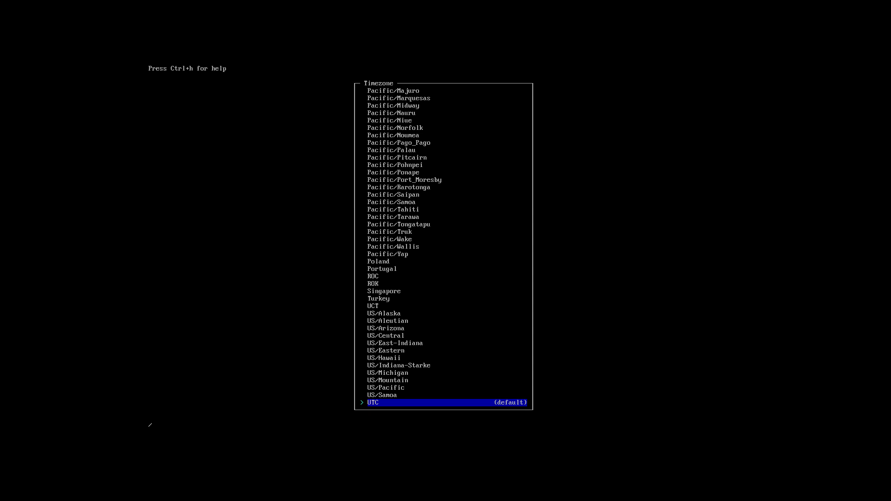
{"action": "type", "text": "brus"}
{"action": "key", "text": "Return"}
Step: Browse the save-configuration choices, previewing the user credentials file, then back out toward install
{"action": "key", "text": "Down"}
{"action": "key", "text": "Down"}
{"action": "key", "text": "Return"}
{"action": "key", "text": "Down"}
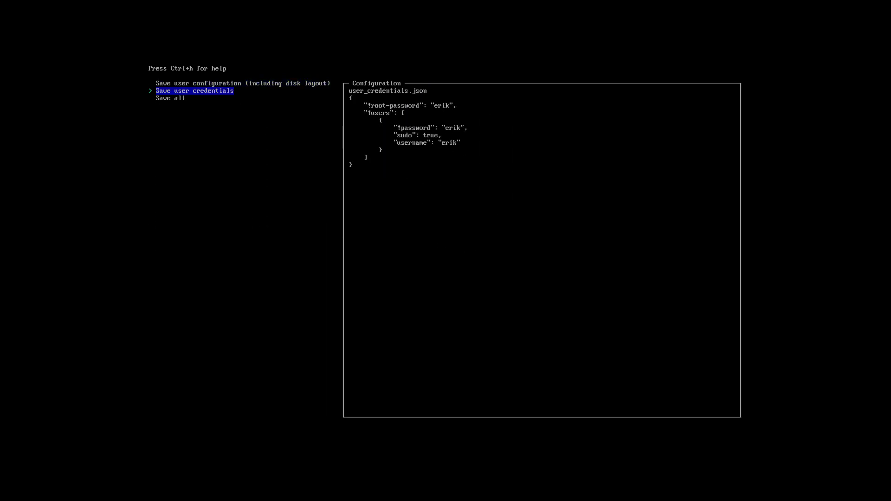
{"action": "key", "text": "Escape"}
{"action": "key", "text": "Down"}
Step: Confirm the installation so archinstall formats /dev/sda and installs packages
{"action": "key", "text": "Return"}
{"action": "key", "text": "Return"}
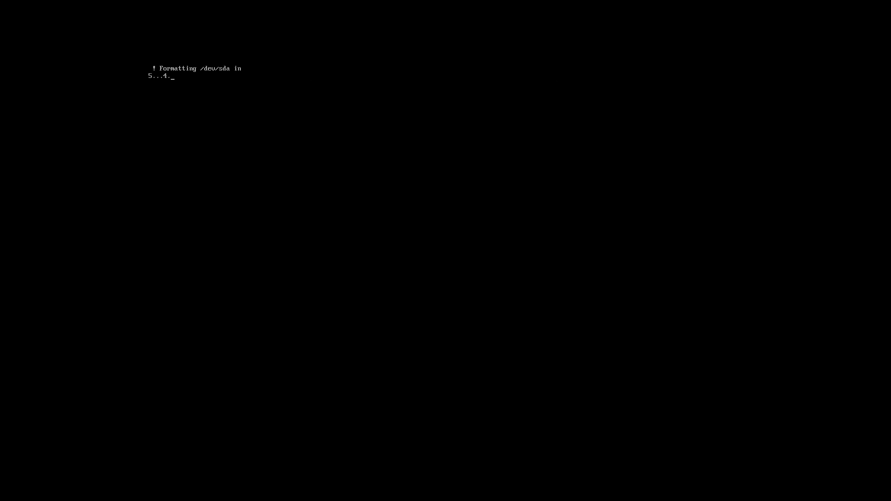
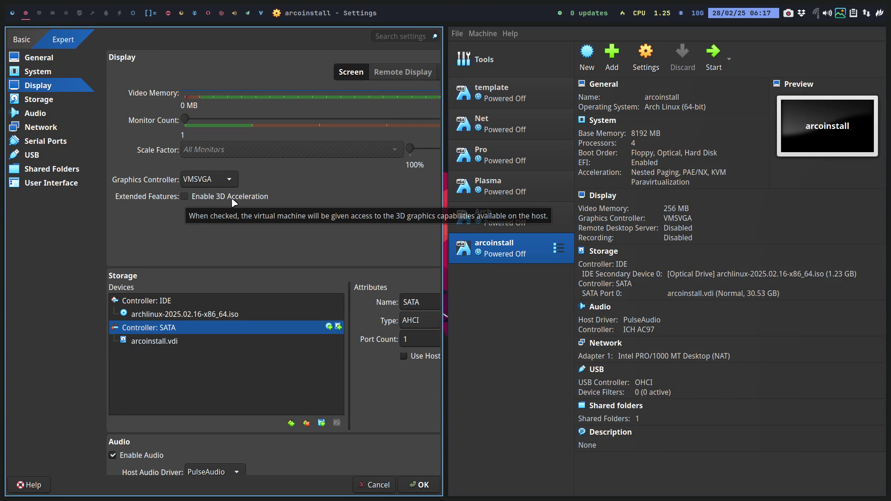
Step: Enable 3D acceleration for arcoinstall, save its settings, and start the VM
{"action": "left_click", "coordinate": [186, 197]}
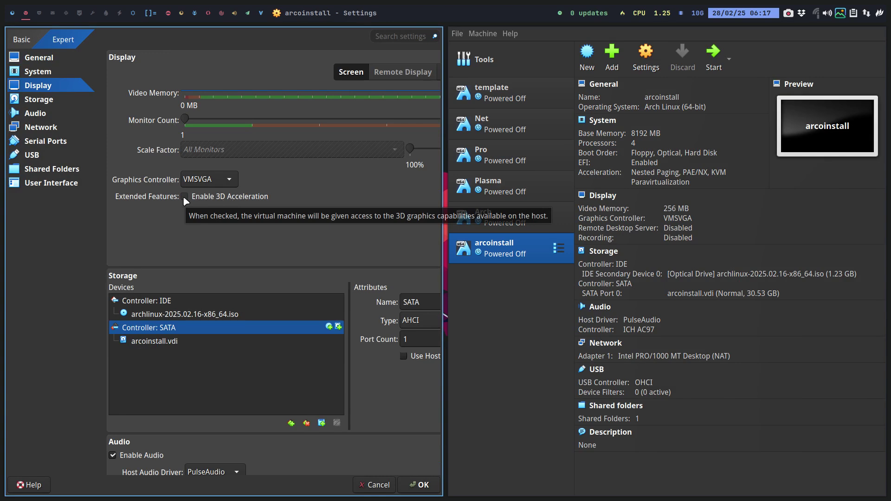
{"action": "left_click", "coordinate": [418, 484]}
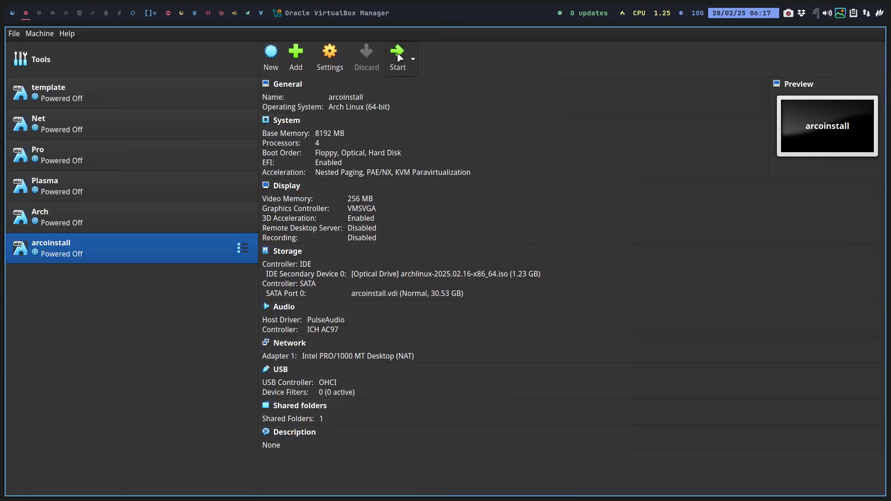
{"action": "left_click", "coordinate": [398, 57]}
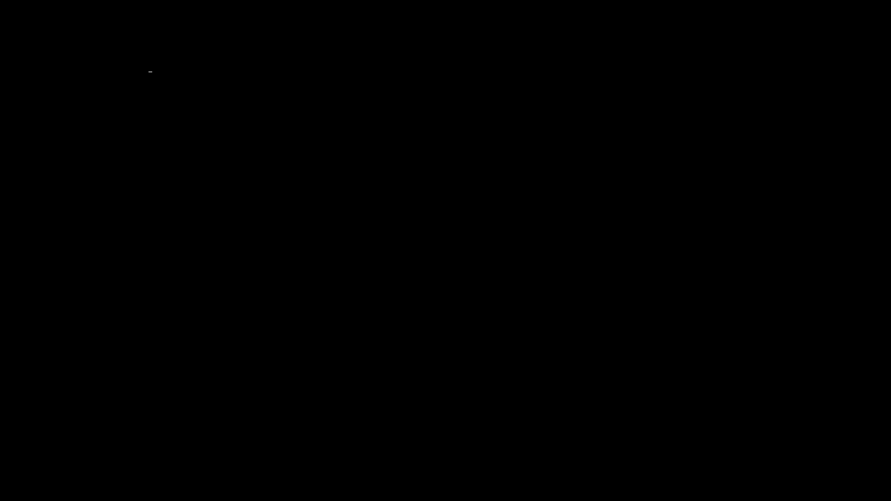
Step: Log in at SDDM, then run give-me-azerty-be-niri in a terminal to switch Niri's config to AZERTY
{"action": "type", "text": "•••••"}
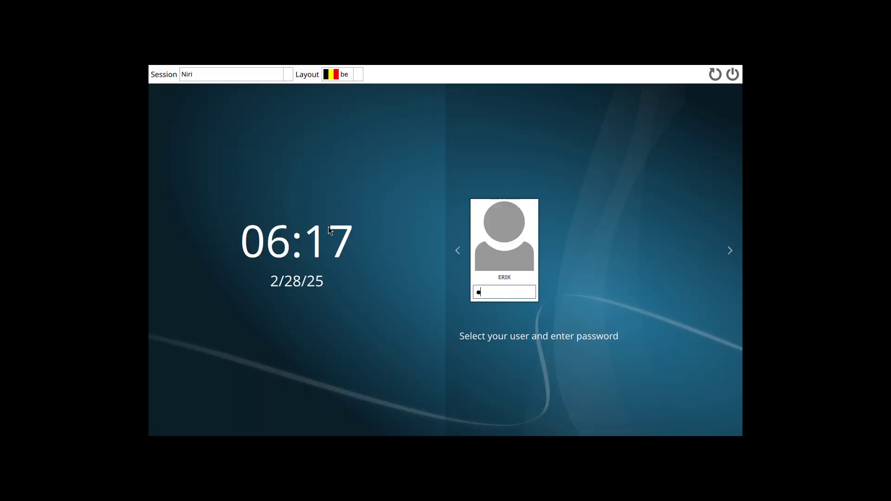
{"action": "key", "text": "Return"}
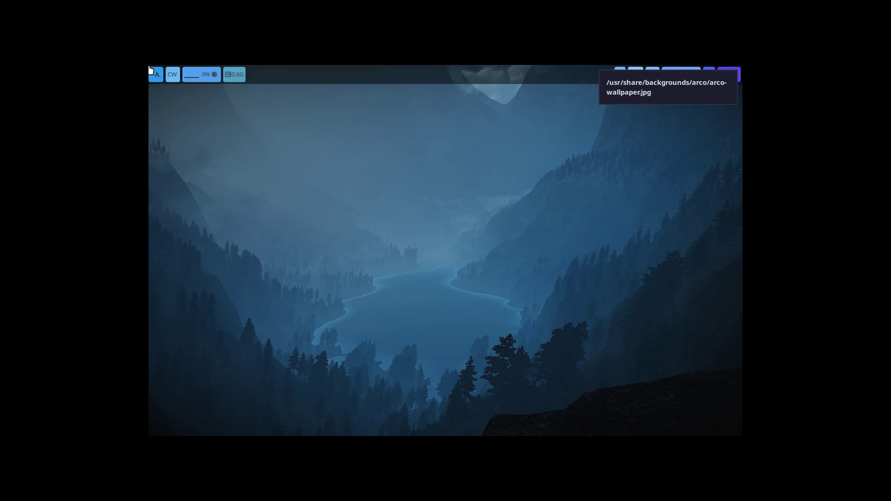
{"action": "key", "text": "super+Return"}
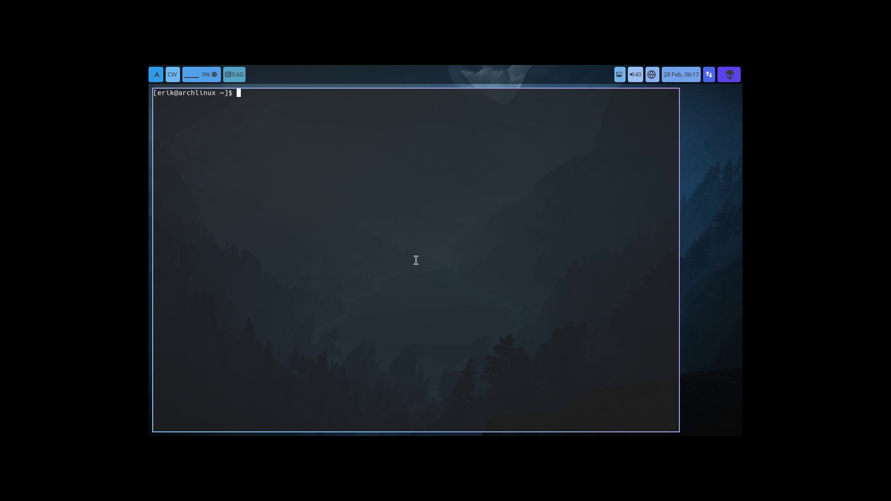
{"action": "type", "text": "A"}
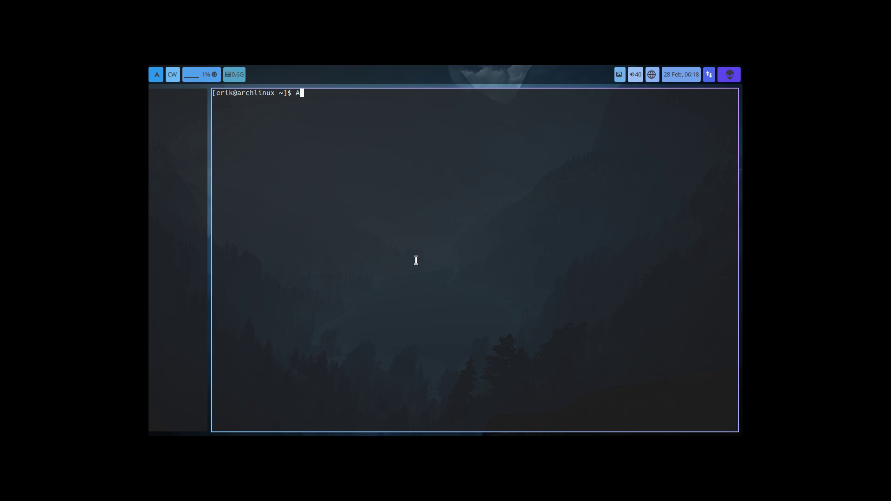
{"action": "key", "text": "BackSpace"}
{"action": "type", "text": "give"}
{"action": "type", "text": "-"}
{"action": "type", "text": "m"}
{"action": "key", "text": "BackSpace"}
{"action": "type", "text": "me-azerty-be-niri"}
{"action": "key", "text": "Return"}
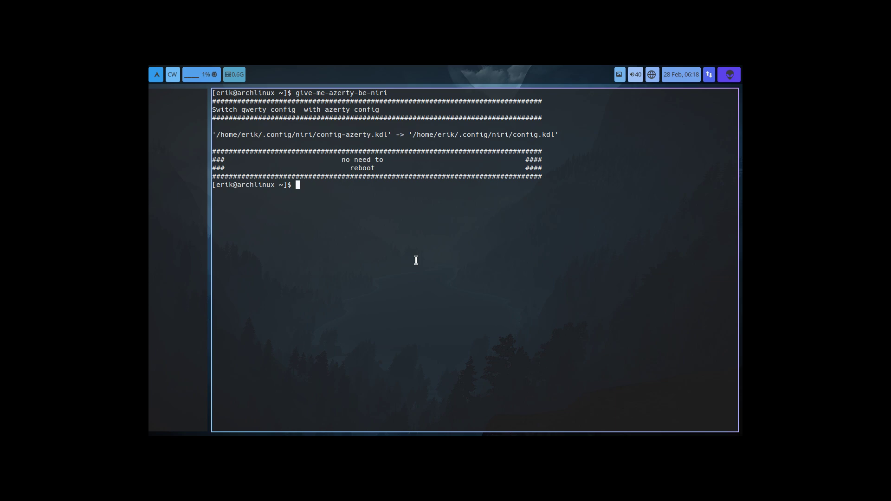
Step: Try out the terminal and application launcher shortcuts, closing each again
{"action": "key", "text": "super+Return"}
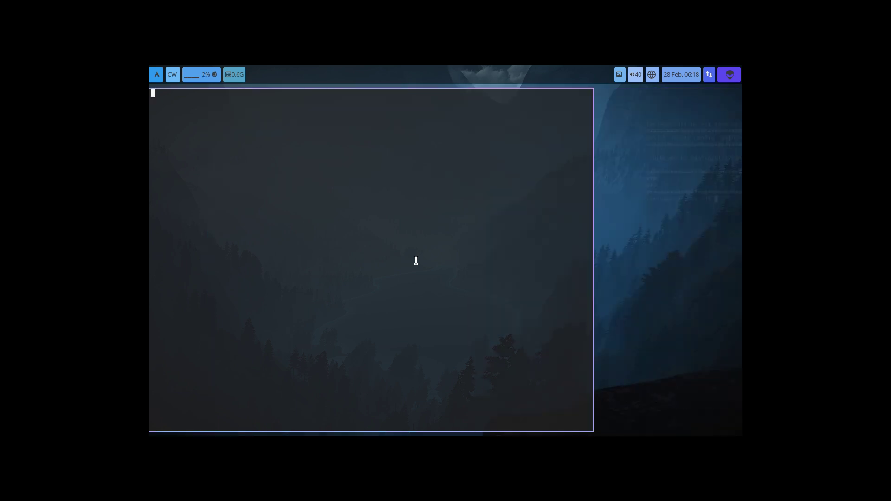
{"action": "key", "text": "super+shift+q"}
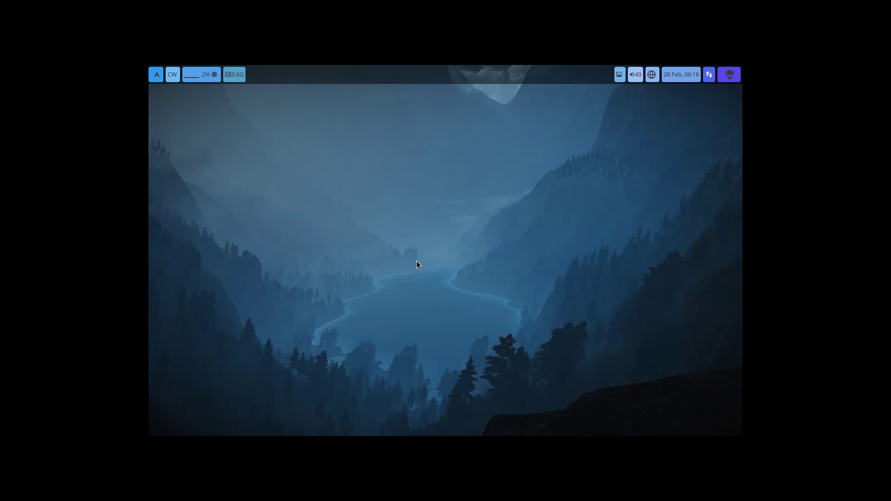
{"action": "key", "text": "super+d"}
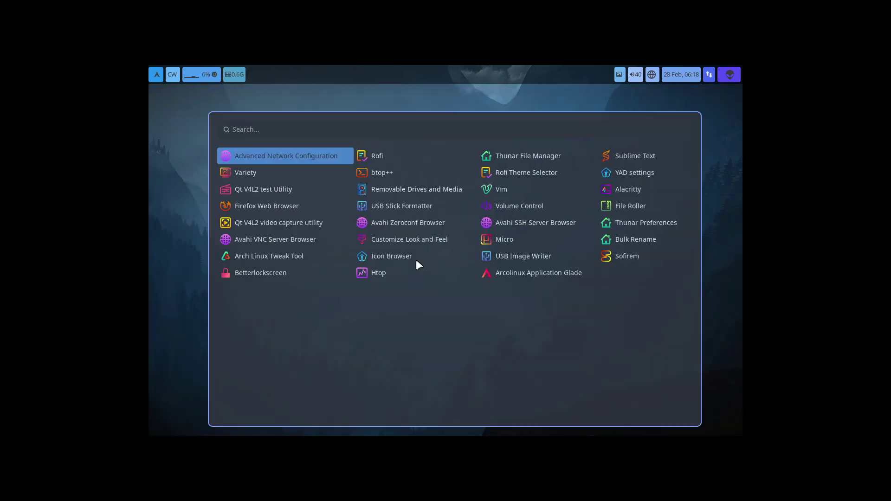
{"action": "key", "text": "Escape"}
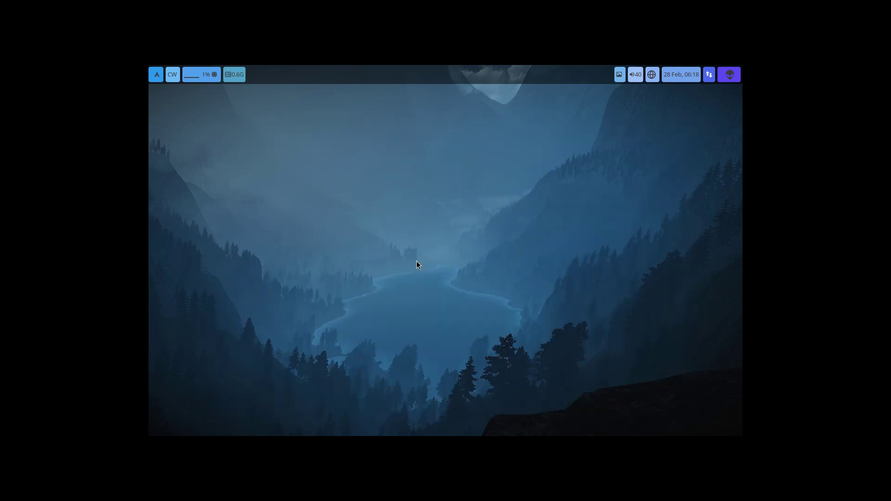
{"action": "key", "text": "super+d"}
{"action": "key", "text": "Escape"}
Step: Open and dismiss the power menu, then launch Firefox to its Welcome page
{"action": "key", "text": "super+x"}
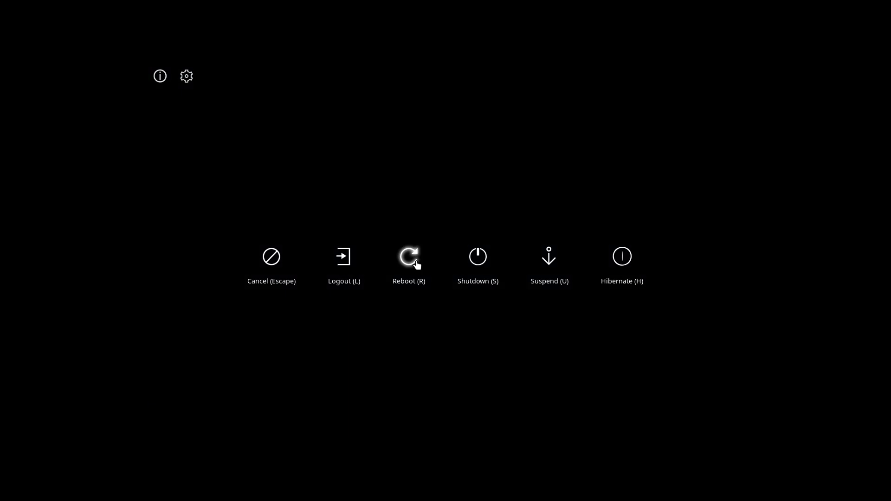
{"action": "key", "text": "Escape"}
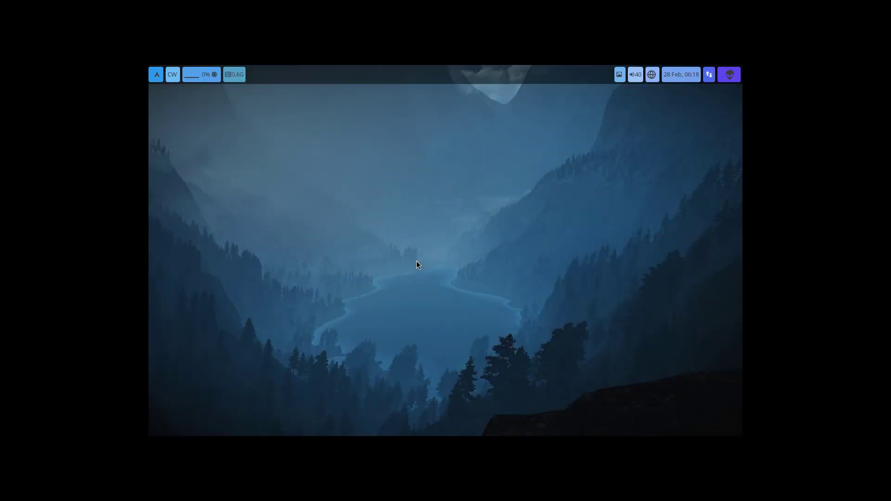
{"action": "key", "text": "super+b"}
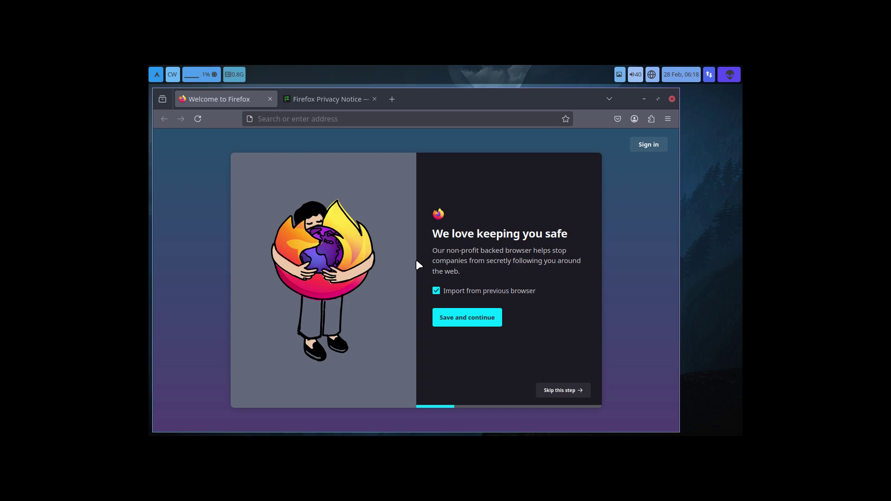
{"action": "type", "text": "****"}
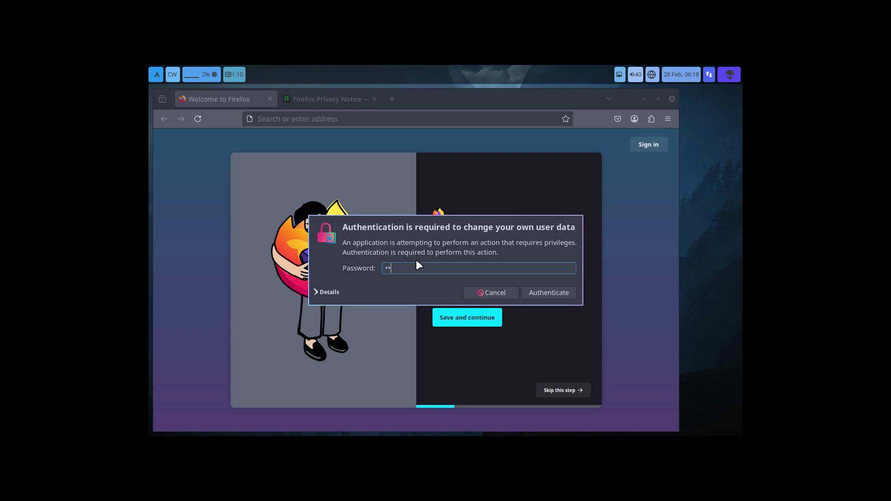
{"action": "key", "text": "Return"}
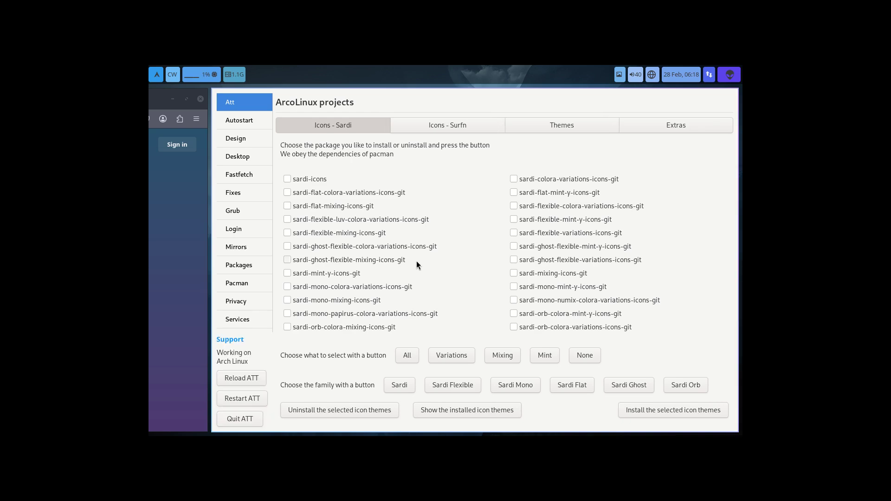
{"action": "left_click", "coordinate": [237, 419]}
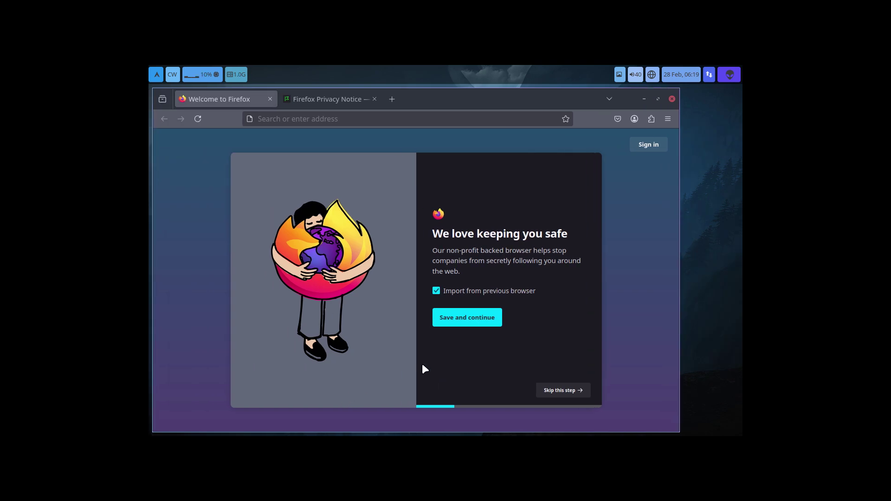
{"action": "type", "text": "••••"}
{"action": "key", "text": "Return"}
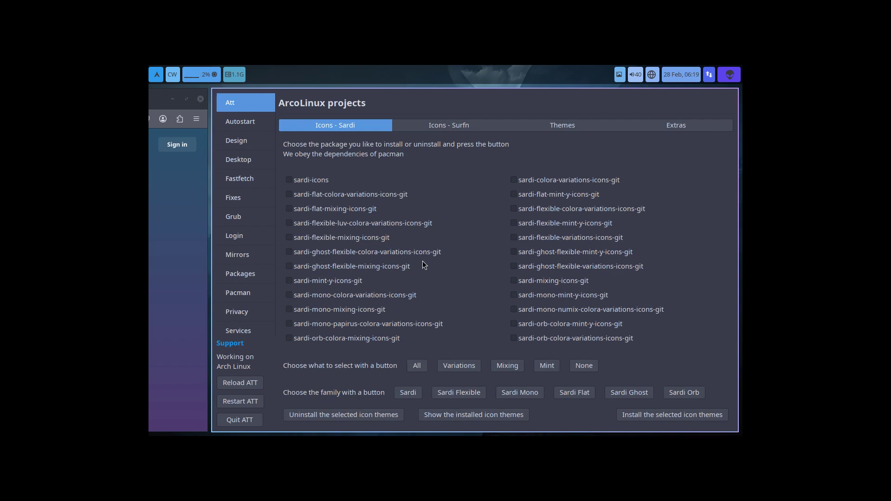
{"action": "left_click", "coordinate": [240, 421]}
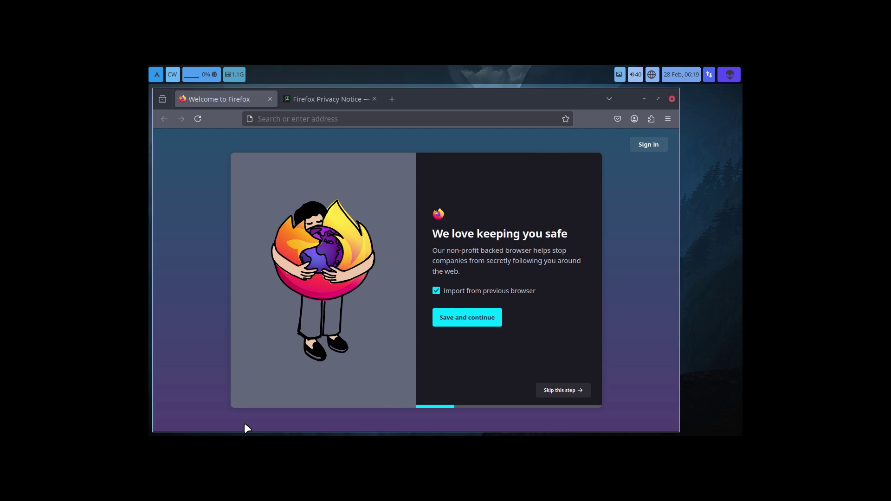
Step: Search the web for 'github nir' from the Firefox address field
{"action": "left_click", "coordinate": [320, 117]}
{"action": "type", "text": "github nir"}
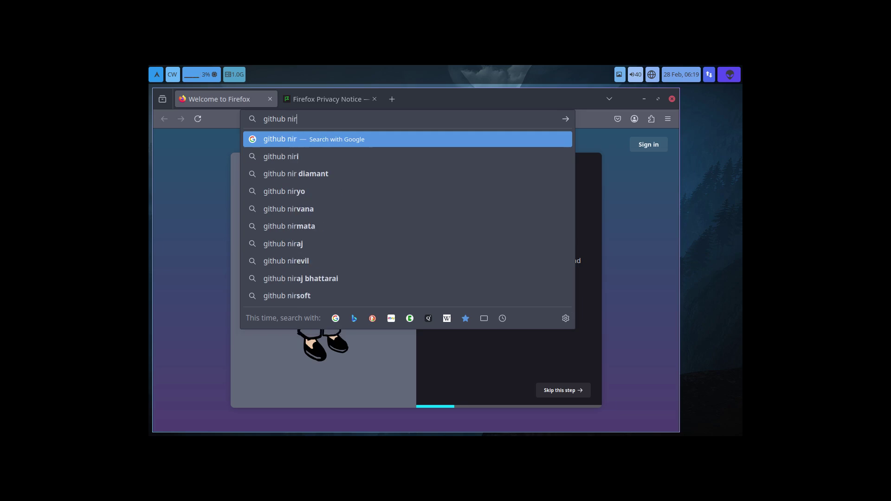
{"action": "key", "text": "Return"}
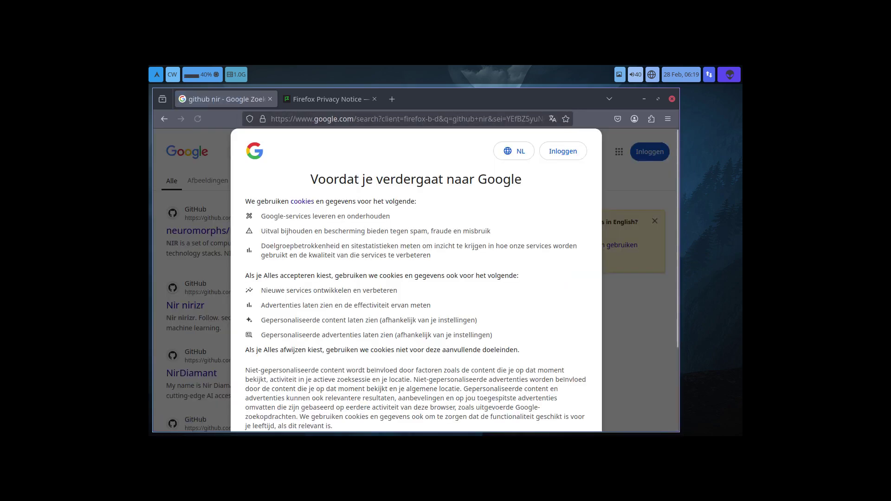
{"action": "scroll", "coordinate": [581, 215], "scroll_direction": "down", "scroll_amount": 2}
{"action": "scroll", "coordinate": [581, 215], "scroll_direction": "down", "scroll_amount": 2}
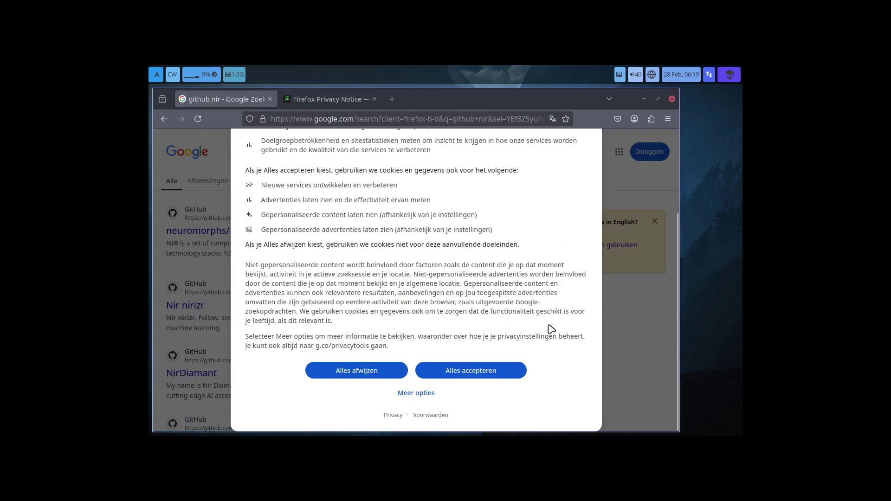
Step: Accept Google's cookies and refine the search to 'github niri twm'
{"action": "left_click", "coordinate": [498, 370]}
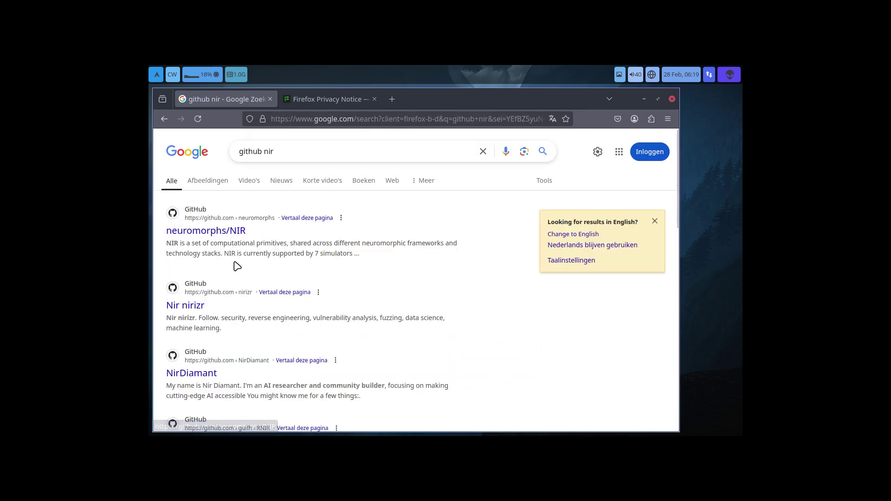
{"action": "scroll", "coordinate": [234, 263], "scroll_direction": "down", "scroll_amount": 4}
{"action": "scroll", "coordinate": [359, 263], "scroll_direction": "up", "scroll_amount": 4}
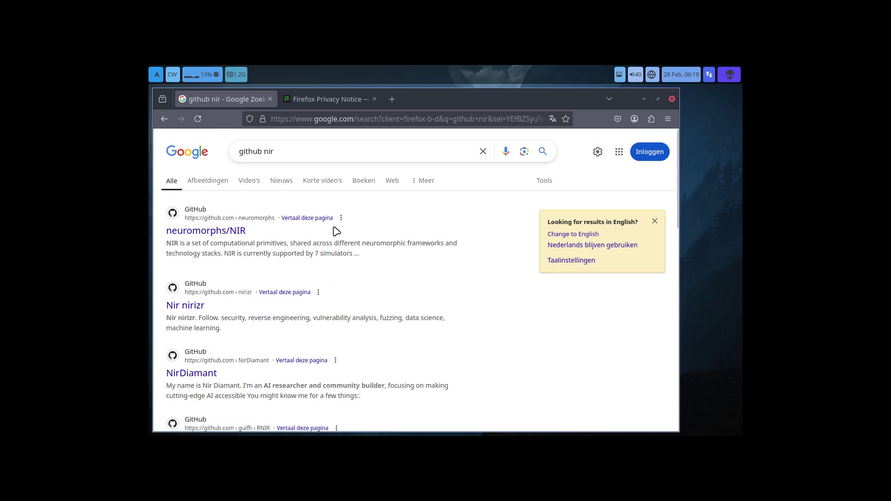
{"action": "left_click", "coordinate": [294, 156]}
{"action": "type", "text": "i twm"}
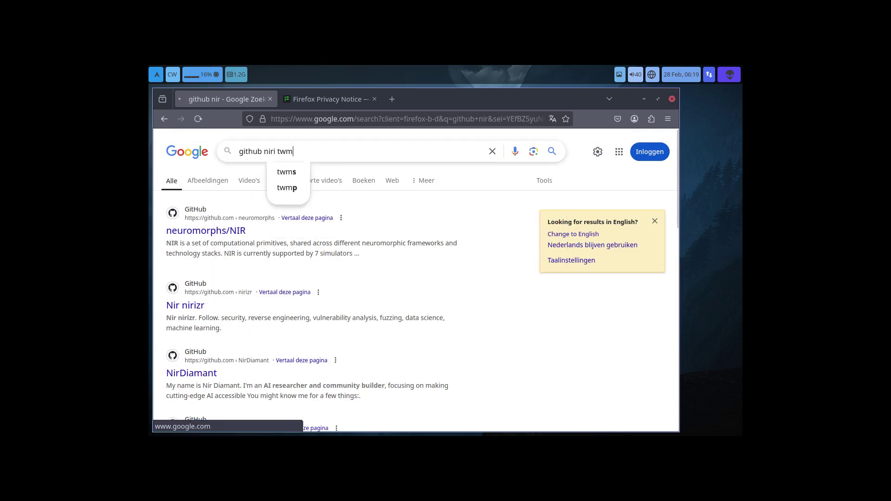
{"action": "key", "text": "Return"}
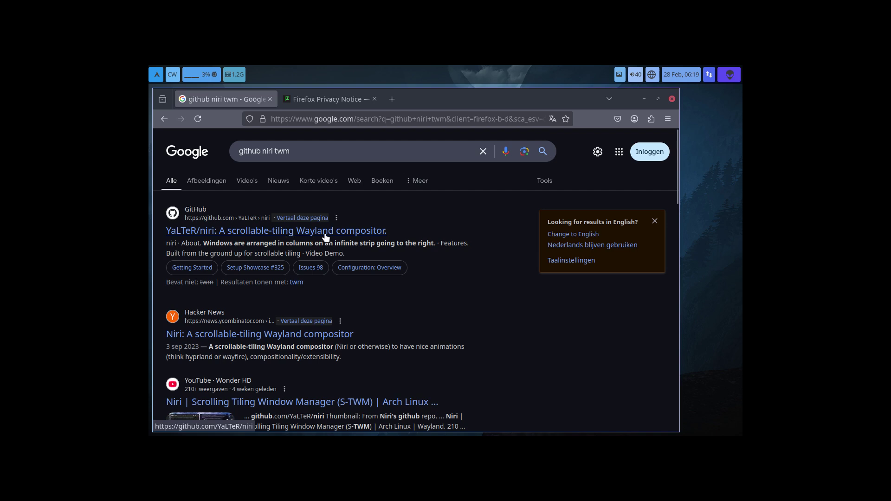
Step: Open the YaLTeR/niri repository's wiki, scroll through it, and close Firefox
{"action": "left_click", "coordinate": [363, 234]}
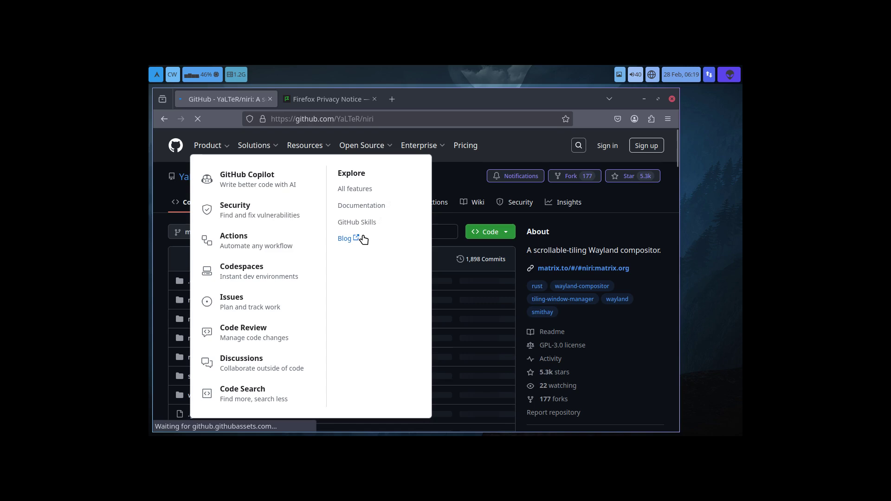
{"action": "left_click", "coordinate": [477, 202]}
{"action": "scroll", "coordinate": [620, 326], "scroll_direction": "down", "scroll_amount": 5}
{"action": "scroll", "coordinate": [621, 325], "scroll_direction": "down", "scroll_amount": 3}
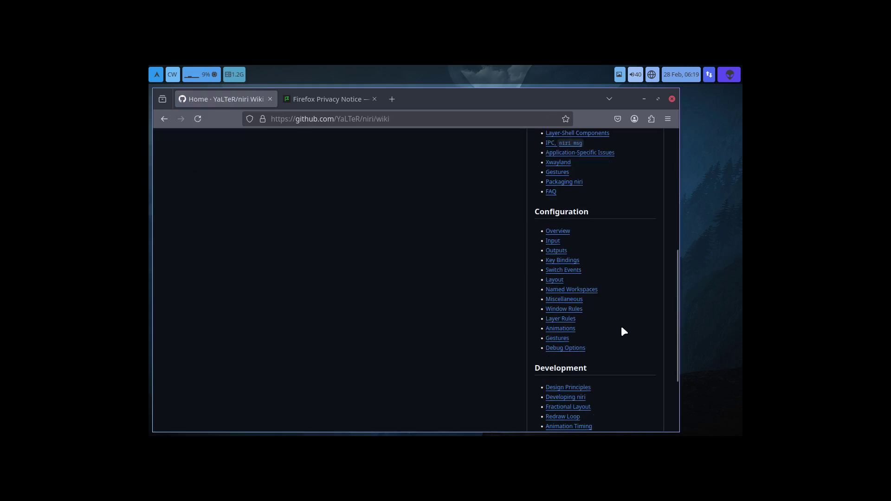
{"action": "left_click", "coordinate": [672, 97]}
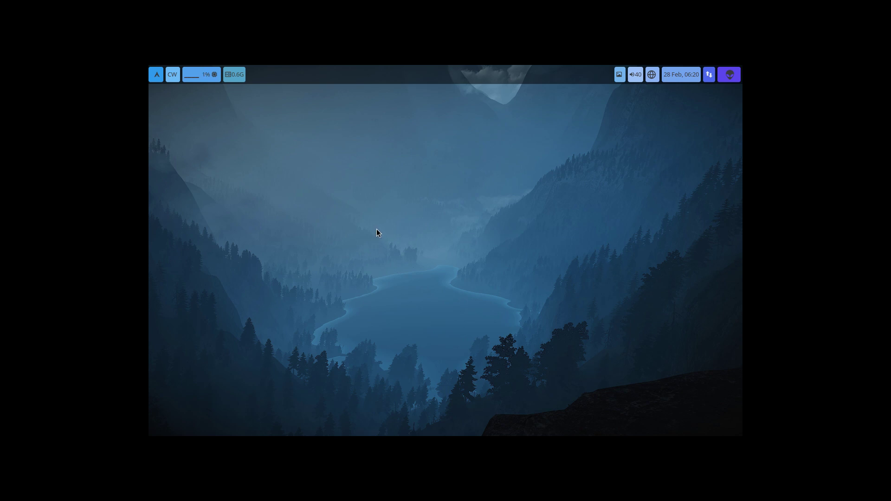
Step: Open a terminal and run alias to list all shell aliases
{"action": "key", "text": "super+Return"}
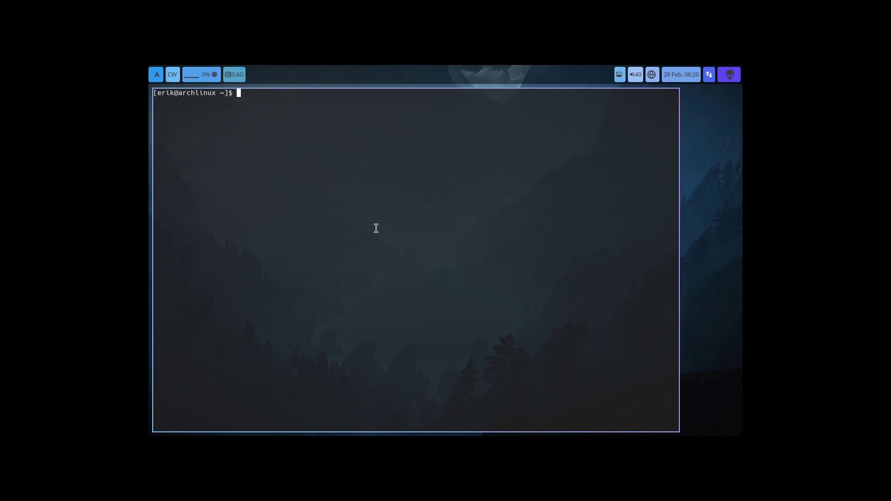
{"action": "type", "text": "alias"}
{"action": "key", "text": "Return"}
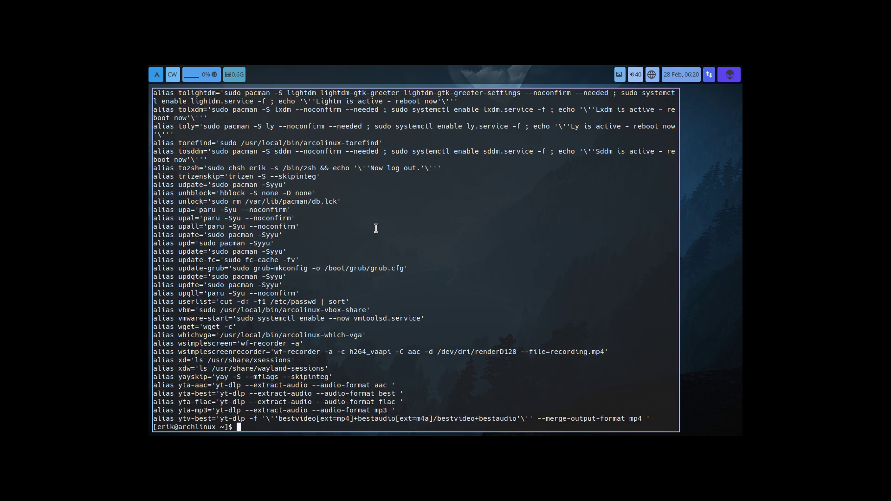
Step: Scroll up through the alias output, then replace that terminal with a fresh empty one
{"action": "scroll", "coordinate": [282, 295], "scroll_direction": "up", "scroll_amount": 5}
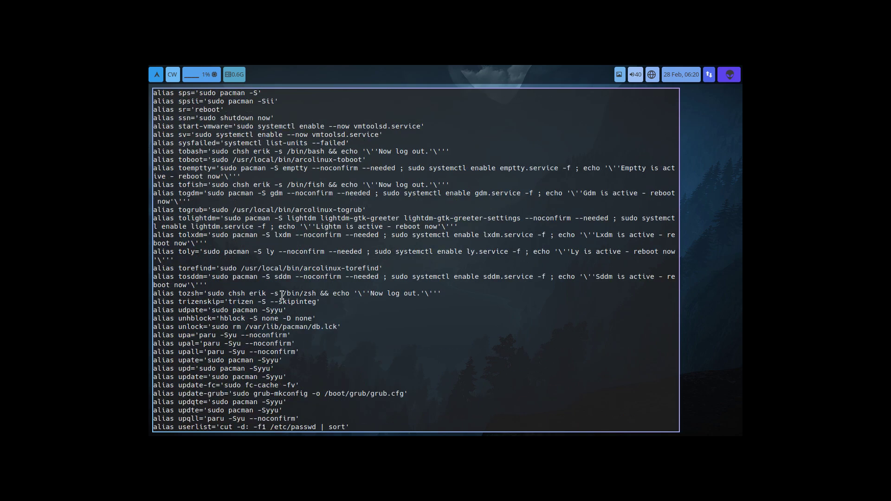
{"action": "scroll", "coordinate": [282, 295], "scroll_direction": "up", "scroll_amount": 4}
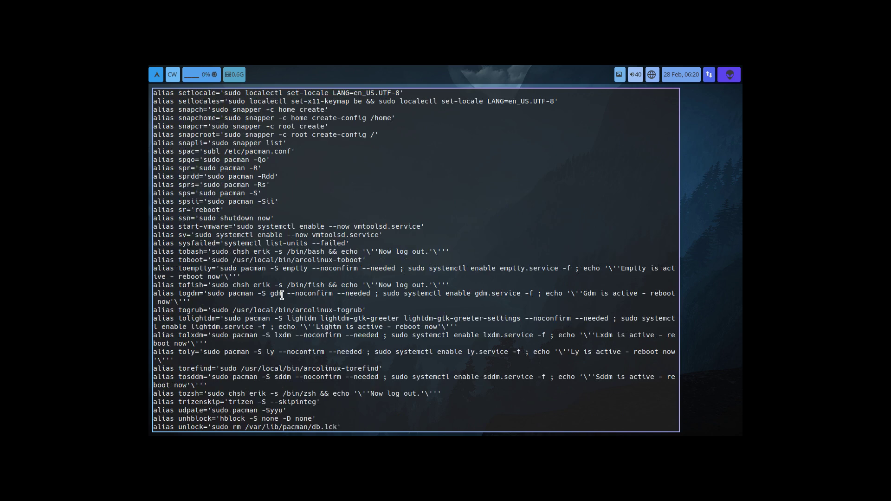
{"action": "scroll", "coordinate": [281, 295], "scroll_direction": "up", "scroll_amount": 13}
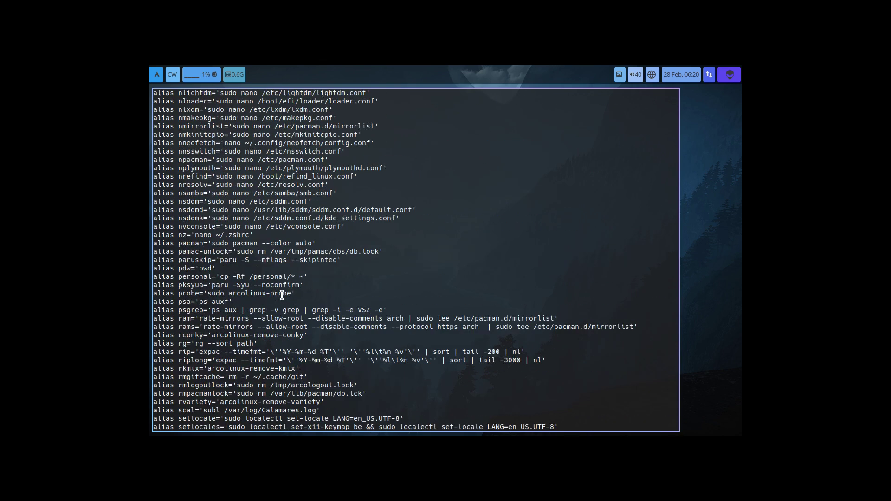
{"action": "scroll", "coordinate": [282, 295], "scroll_direction": "up", "scroll_amount": 14}
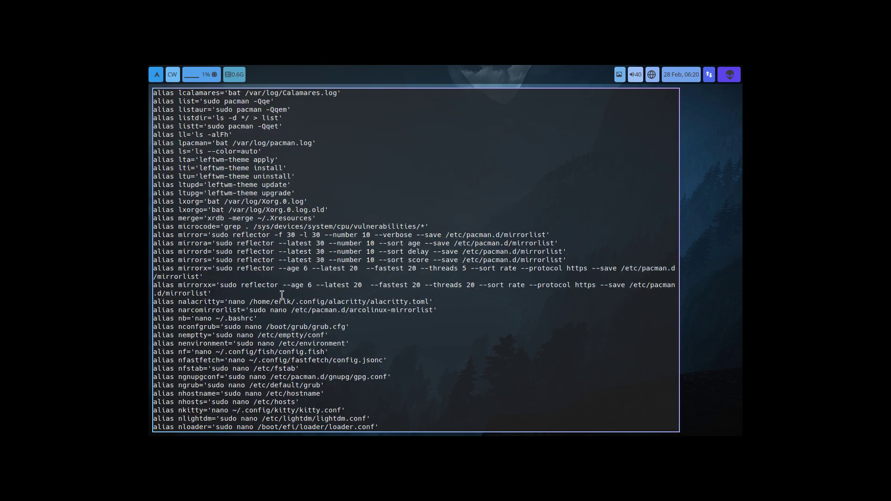
{"action": "scroll", "coordinate": [282, 295], "scroll_direction": "up", "scroll_amount": 9}
{"action": "scroll", "coordinate": [282, 295], "scroll_direction": "up", "scroll_amount": 12}
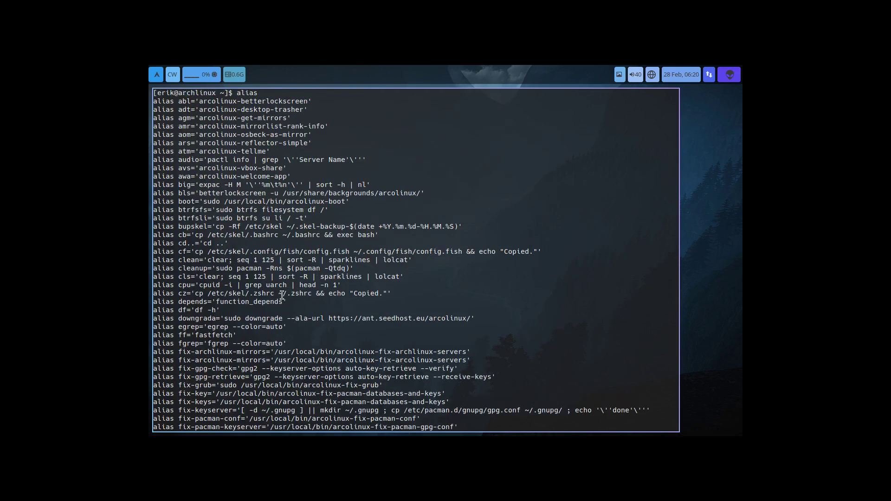
{"action": "key", "text": "super+q"}
{"action": "key", "text": "super+Return"}
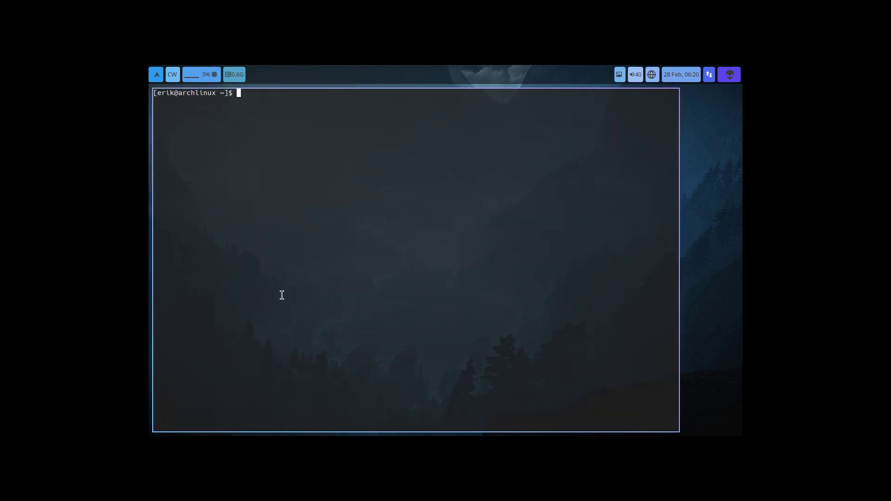
Step: Autocomplete the arcolinux- command prefix, then cancel the unfinished line
{"action": "type", "text": "arco"}
{"action": "key", "text": "Tab"}
{"action": "key", "text": "Tab"}
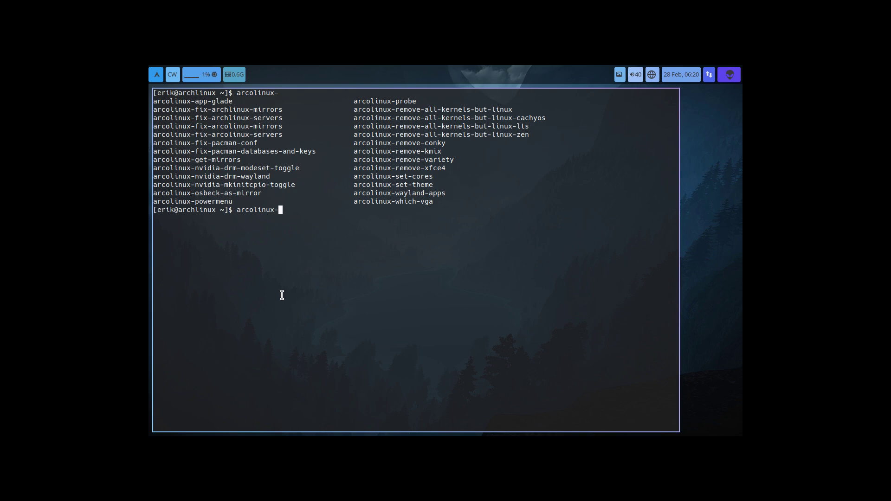
{"action": "key", "text": "ctrl+c"}
Step: List the commands starting with add, including add-virtualbox-guest-utils
{"action": "type", "text": "add"}
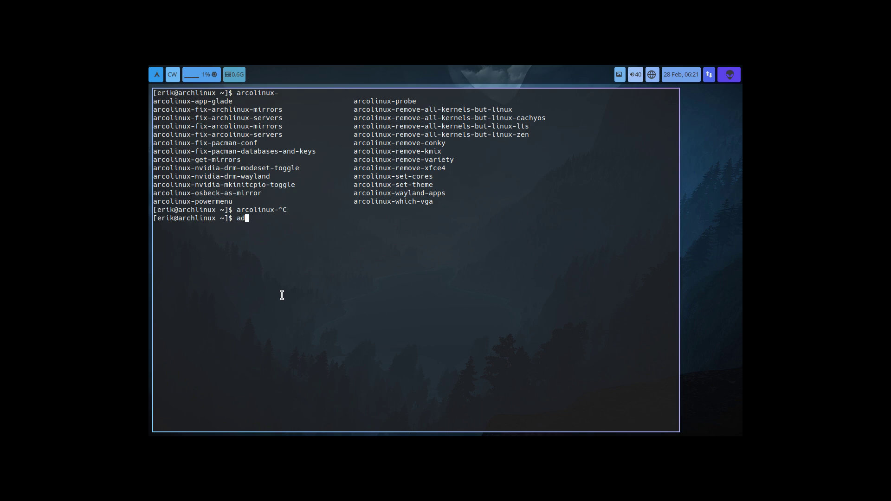
{"action": "key", "text": "Tab"}
{"action": "key", "text": "Tab"}
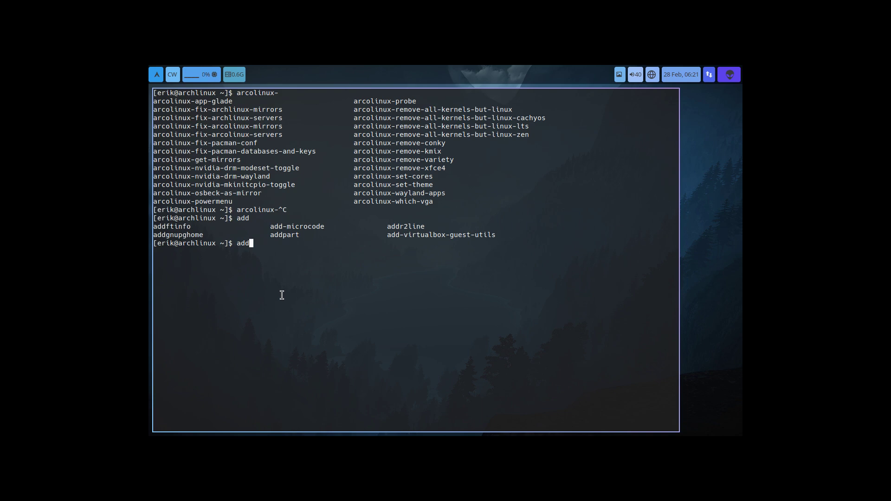
{"action": "mouse_move", "coordinate": [221, 74]}
Step: Run add-virtualbox-guest-utils with the sudo password to install guest utils 7.1.6-2 and enable vboxservice
{"action": "type", "text": "-vi"}
{"action": "key", "text": "Tab"}
{"action": "key", "text": "Return"}
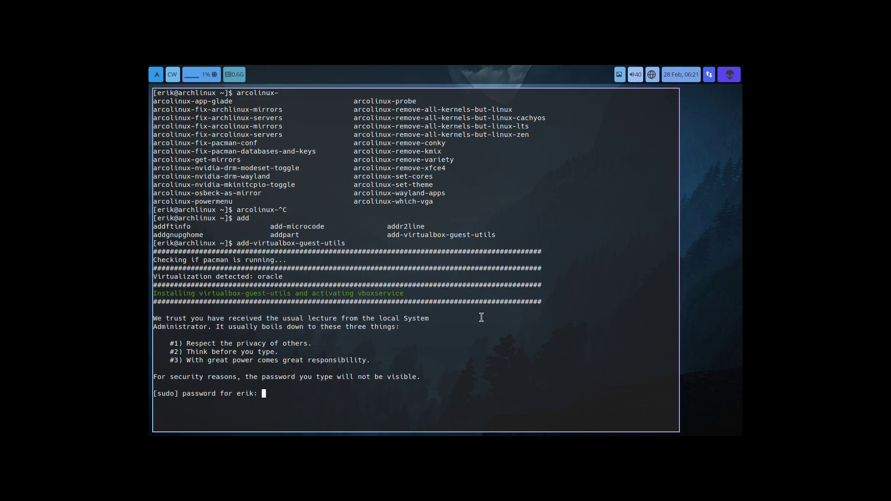
{"action": "key", "text": "Return"}
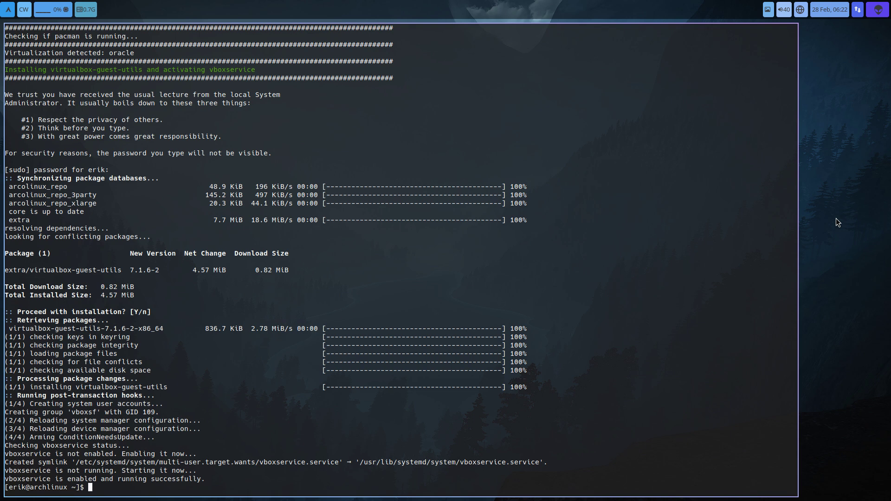
Step: List the get commands, pointing out cachyos, get-nemesis and get-sddm-simplicity
{"action": "type", "text": "get"}
{"action": "key", "text": "Tab"}
{"action": "key", "text": "Tab"}
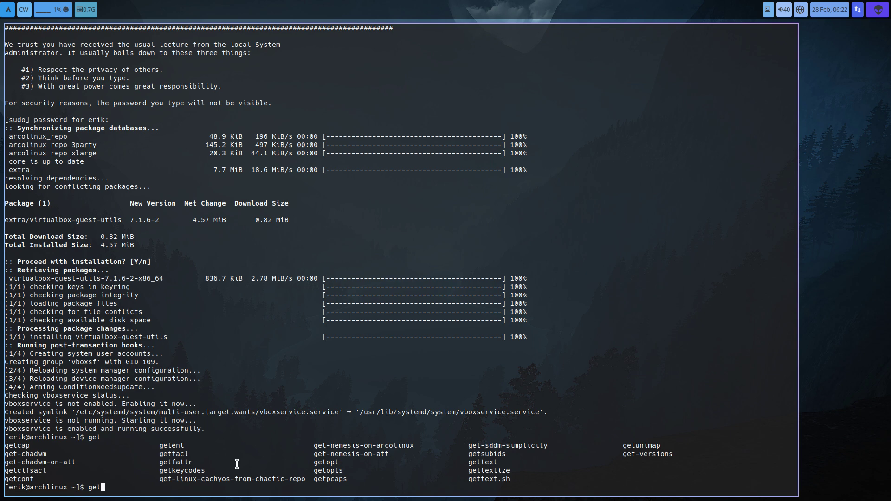
{"action": "left_click_drag", "start_coordinate": [180, 483], "coordinate": [293, 486]}
{"action": "left_click_drag", "start_coordinate": [338, 445], "coordinate": [393, 454]}
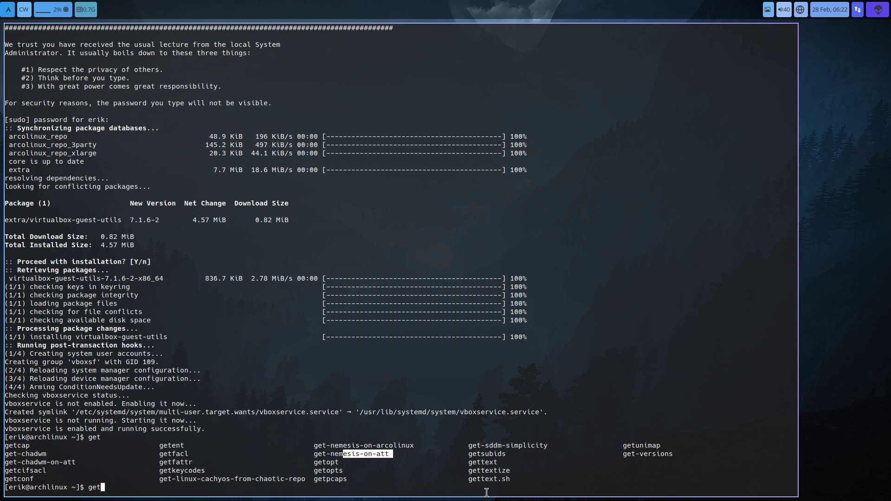
{"action": "left_click_drag", "start_coordinate": [480, 445], "coordinate": [539, 446]}
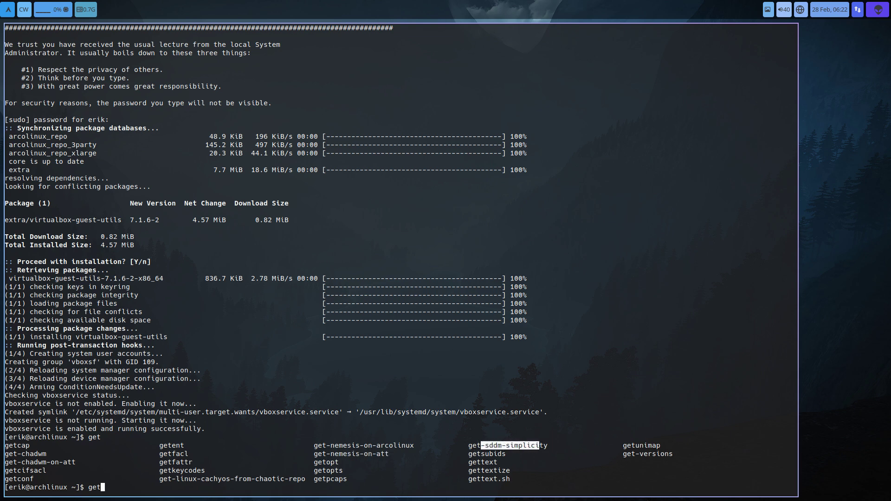
Step: Run get-sddm-simplicity to install the Simplicity theme, then log out of the session
{"action": "type", "text": "-sd"}
{"action": "key", "text": "Tab"}
{"action": "key", "text": "Return"}
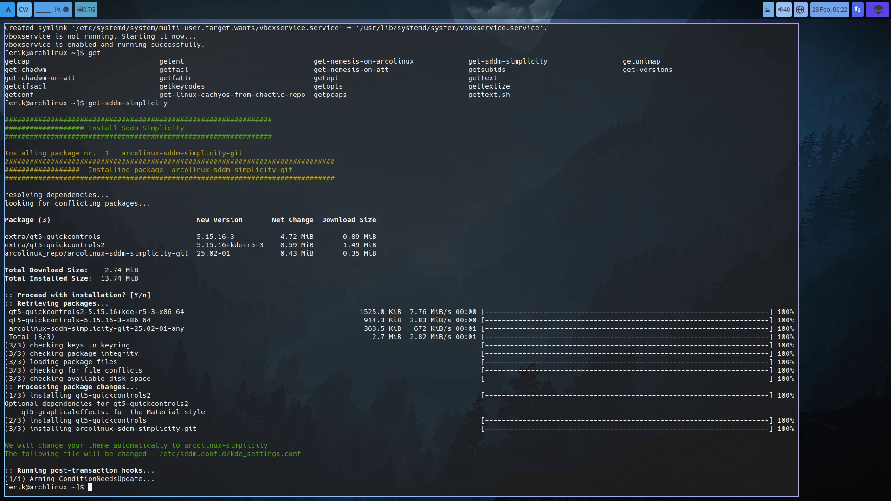
{"action": "key", "text": "super+x"}
{"action": "key", "text": "l"}
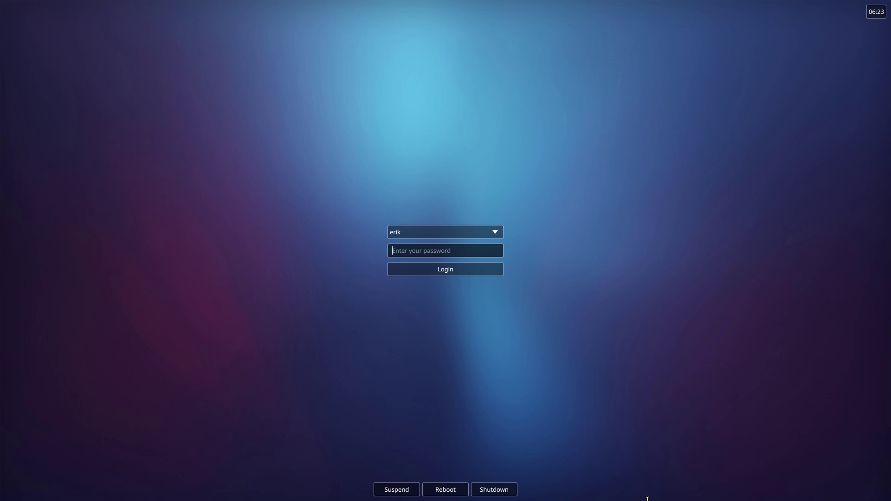
Step: Enter the user's password on the Simplicity login screen to return to Niri
{"action": "type", "text": "•••••"}
{"action": "key", "text": "Return"}
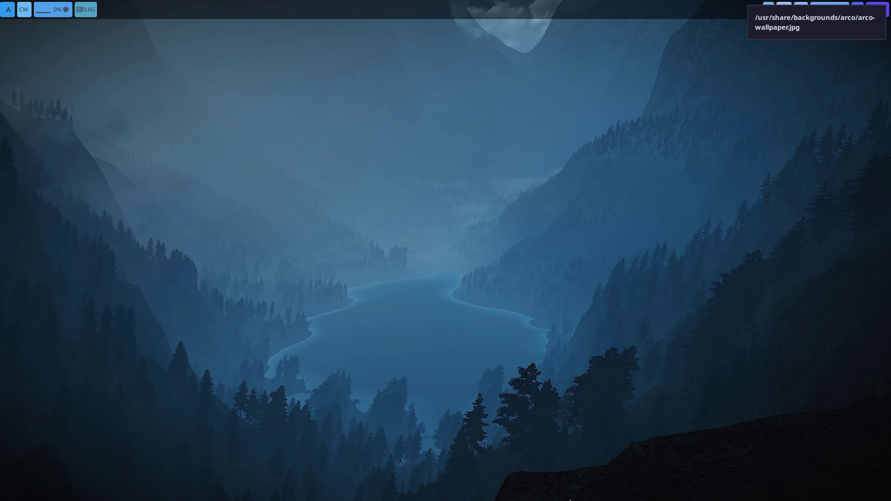
Step: Apply an alternate Waybar layout from the Choose Waybar list, showing a centred date and Wired status
{"action": "left_click", "coordinate": [6, 13]}
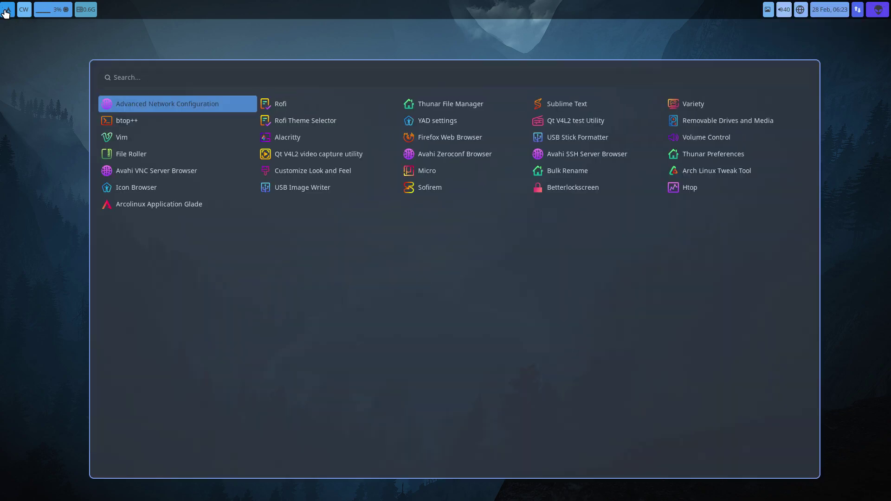
{"action": "left_click", "coordinate": [6, 12]}
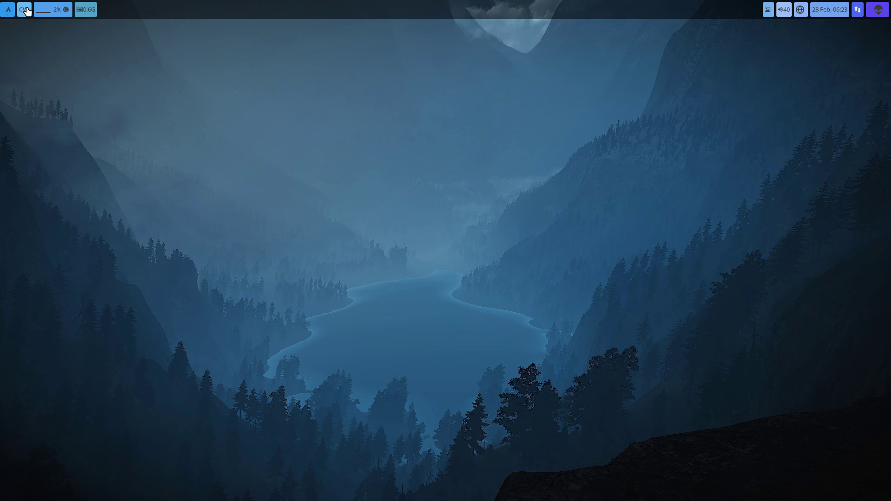
{"action": "left_click", "coordinate": [24, 10]}
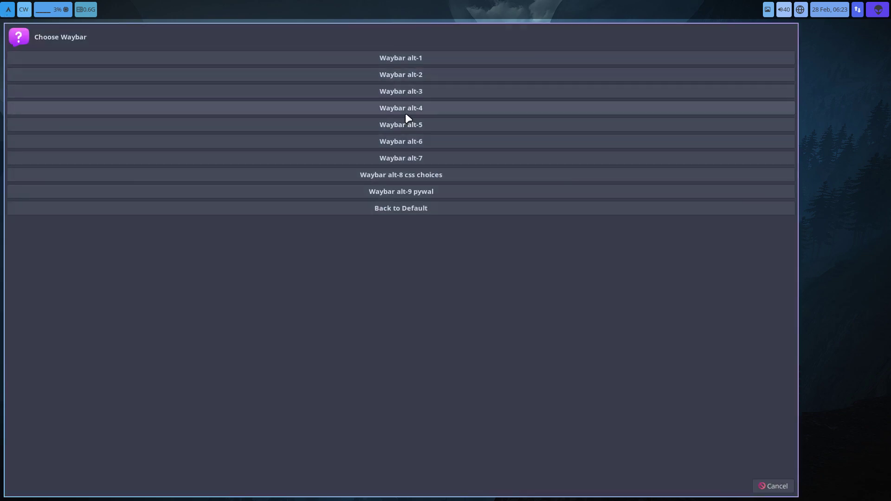
{"action": "left_click", "coordinate": [405, 113]}
{"action": "left_click", "coordinate": [761, 487]}
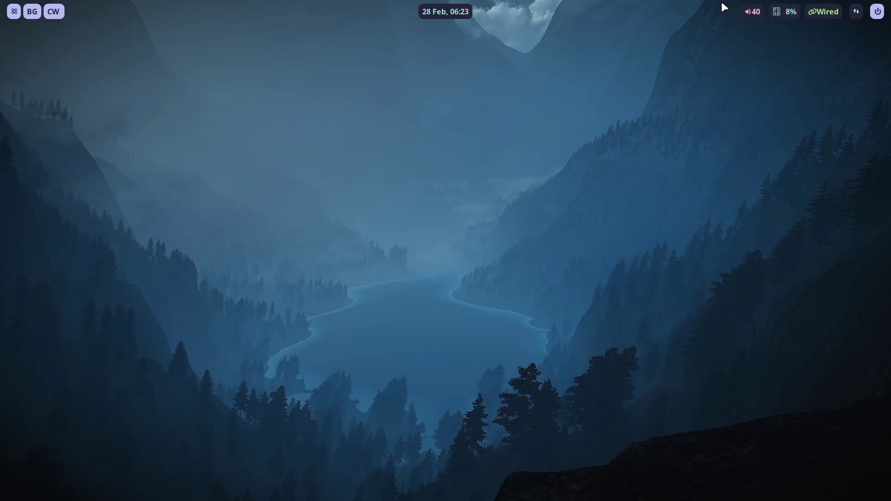
{"action": "mouse_move", "coordinate": [435, 12]}
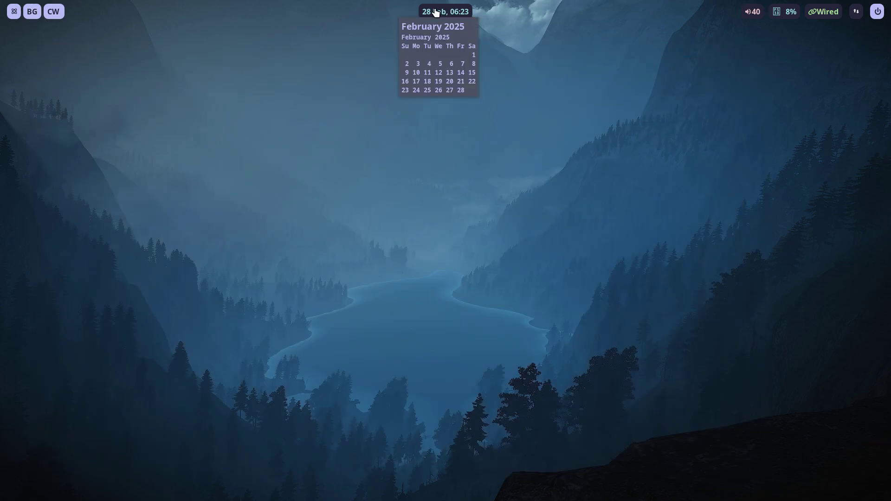